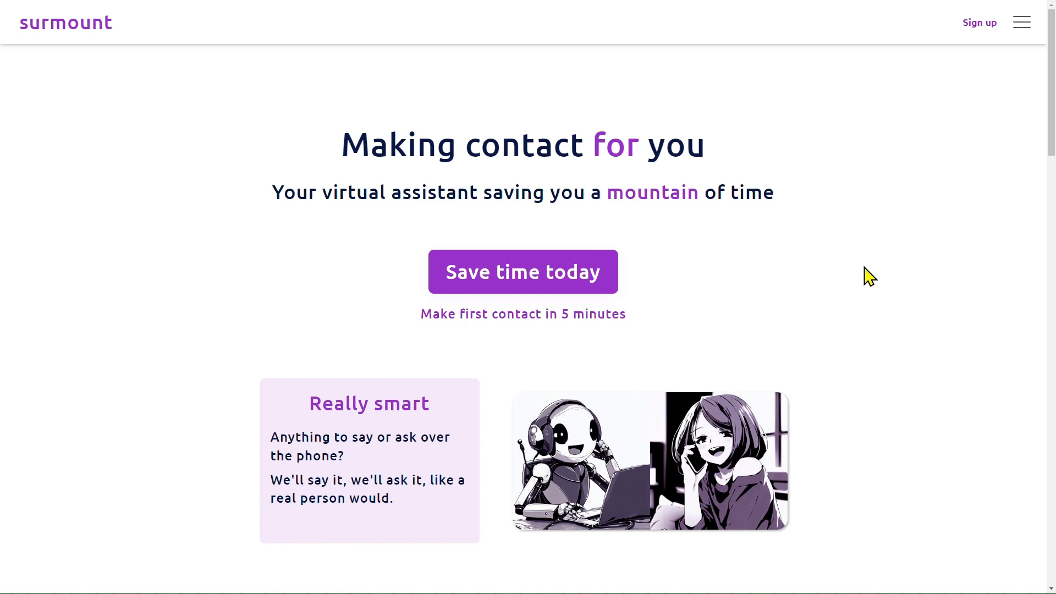
Look through the landing page's product pitch and its use cases for announcements, live updates and questionnaires.
{"action": "scroll", "coordinate": [923, 265], "scroll_direction": "down", "scroll_amount": 2}
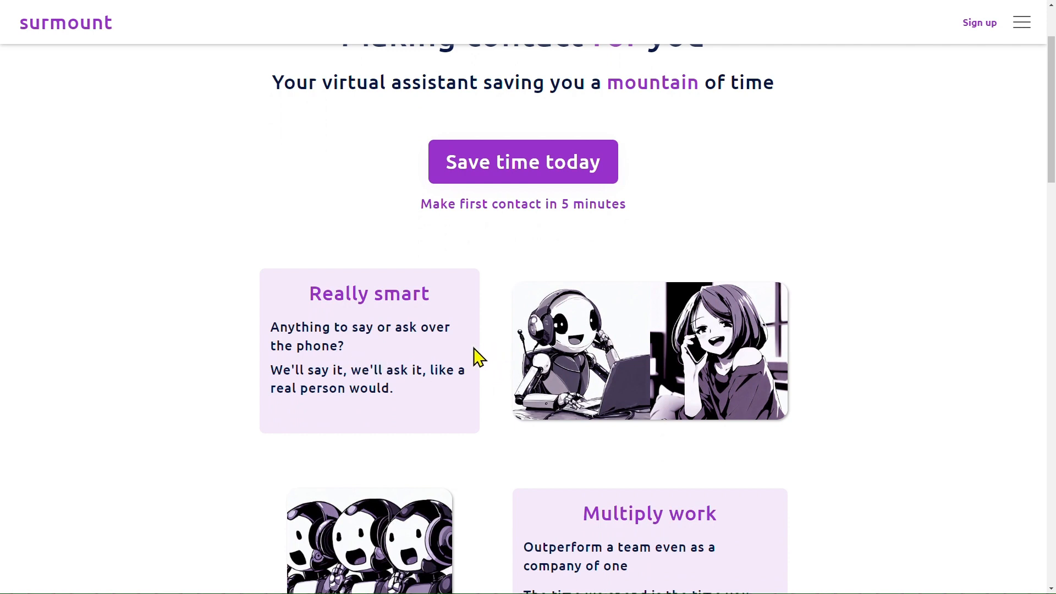
{"action": "scroll", "coordinate": [490, 351], "scroll_direction": "down", "scroll_amount": 2}
{"action": "scroll", "coordinate": [523, 347], "scroll_direction": "down", "scroll_amount": 1}
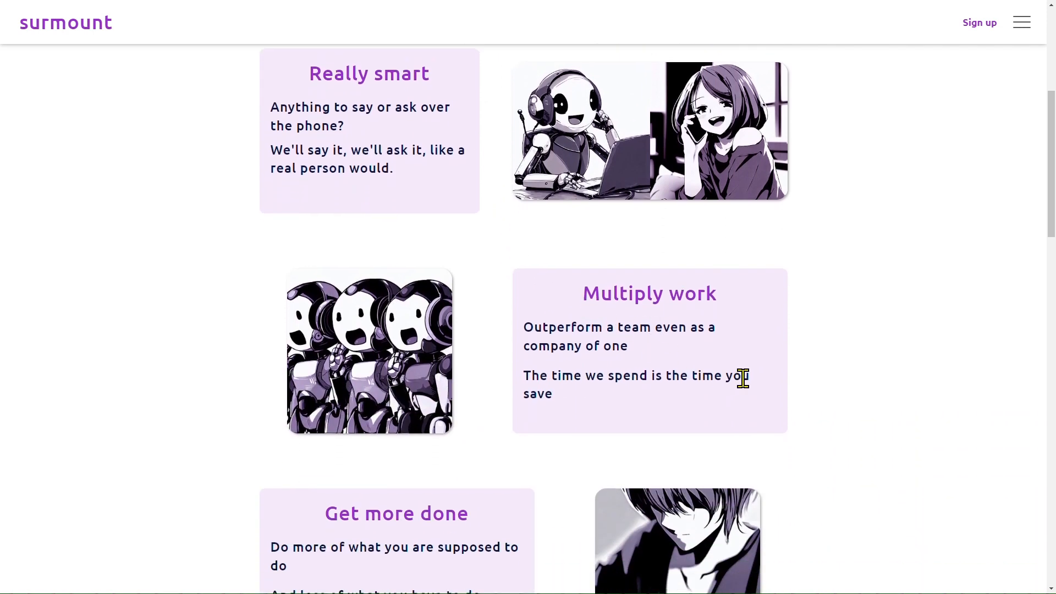
{"action": "scroll", "coordinate": [740, 375], "scroll_direction": "down", "scroll_amount": 1}
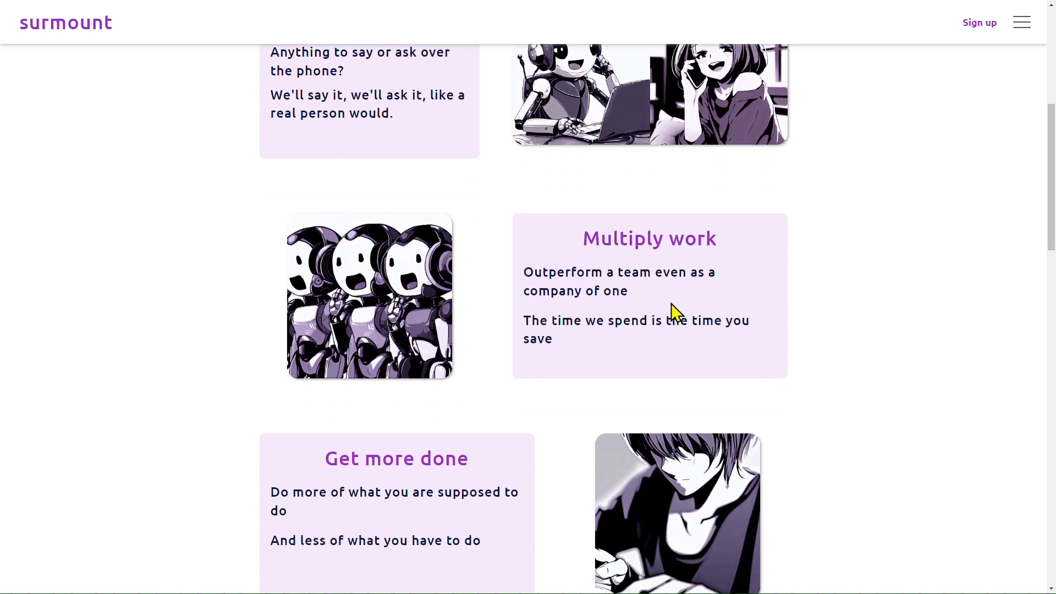
{"action": "scroll", "coordinate": [769, 311], "scroll_direction": "up", "scroll_amount": 6}
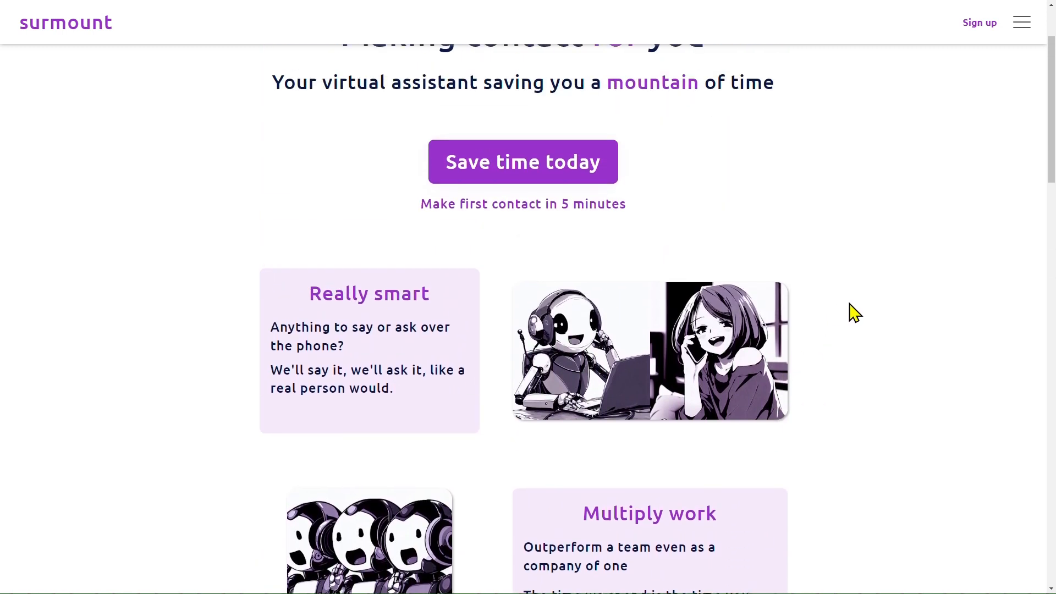
{"action": "left_click_drag", "start_coordinate": [605, 190], "coordinate": [849, 238]}
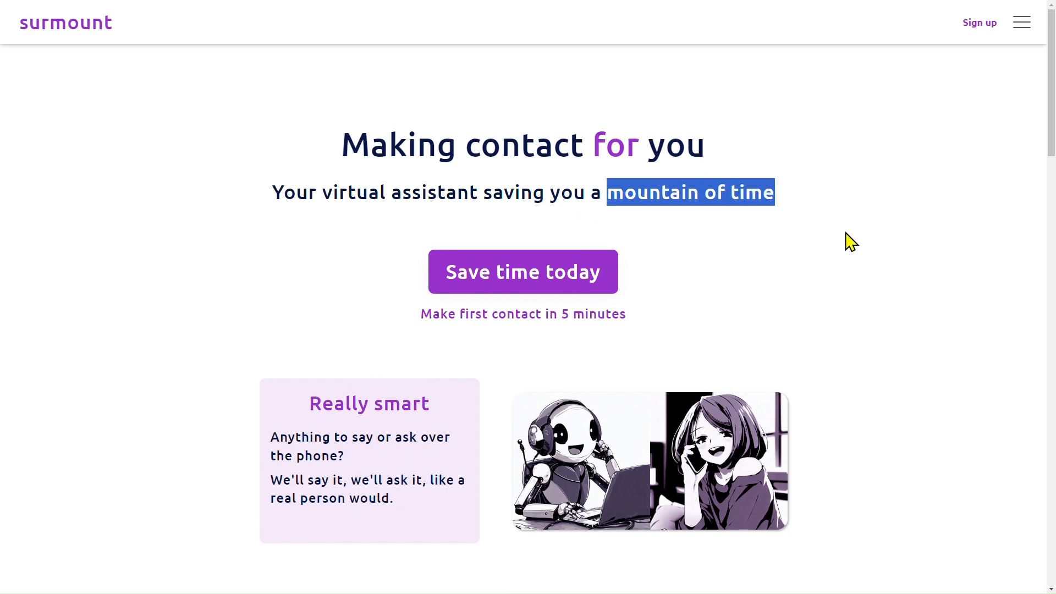
{"action": "left_click", "coordinate": [846, 262]}
{"action": "scroll", "coordinate": [902, 274], "scroll_direction": "down", "scroll_amount": 15}
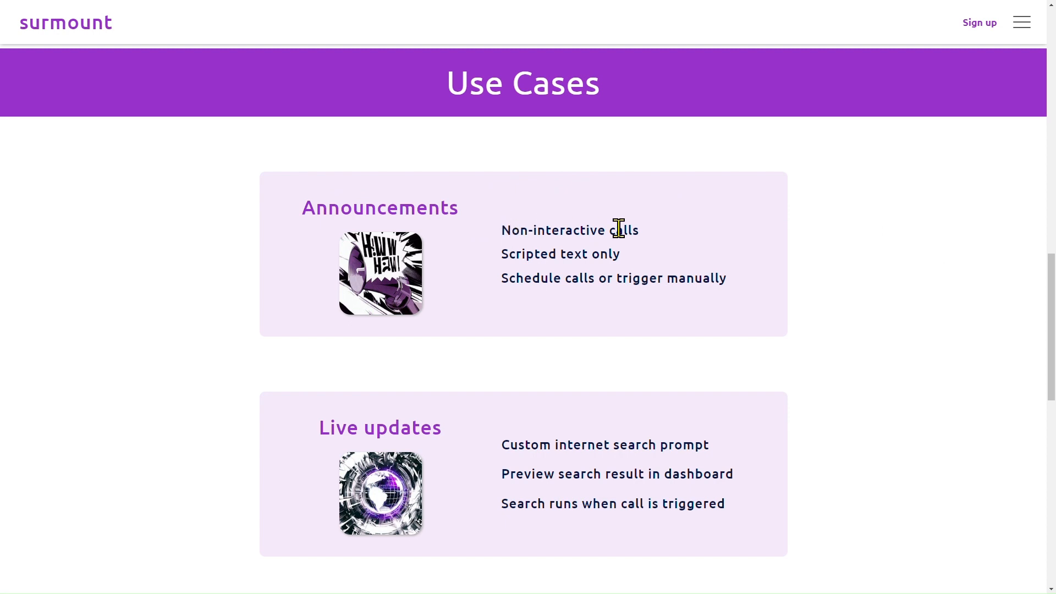
{"action": "scroll", "coordinate": [620, 229], "scroll_direction": "down", "scroll_amount": 3}
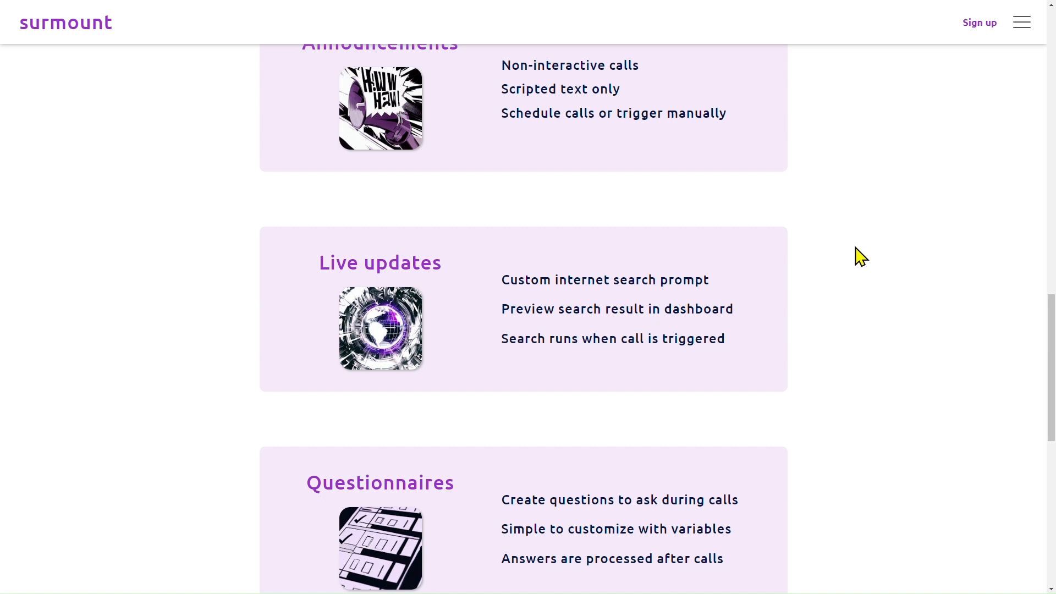
{"action": "scroll", "coordinate": [824, 285], "scroll_direction": "down", "scroll_amount": 3}
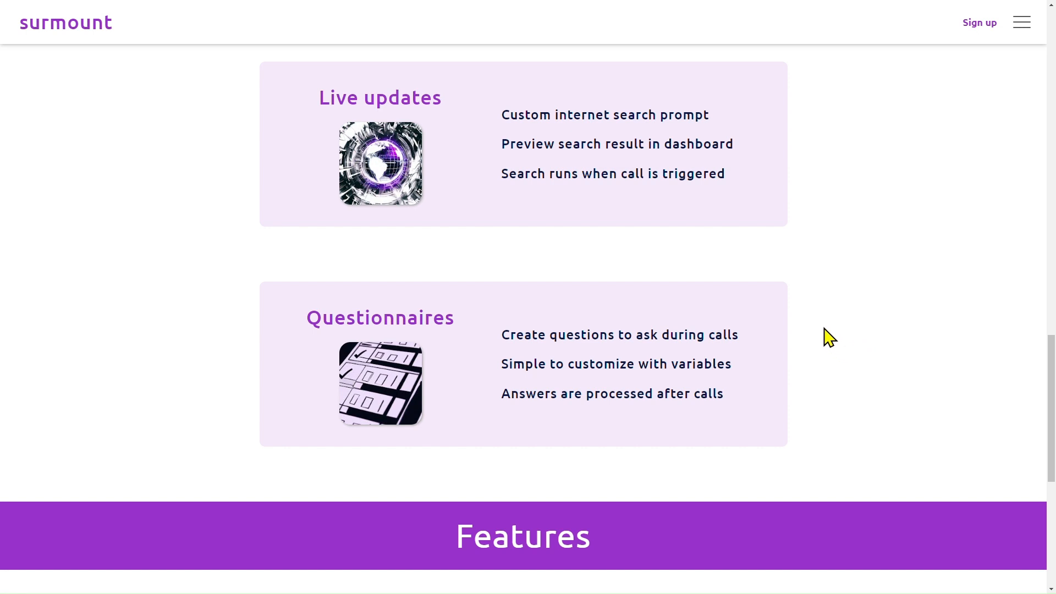
{"action": "scroll", "coordinate": [829, 337], "scroll_direction": "up", "scroll_amount": 1}
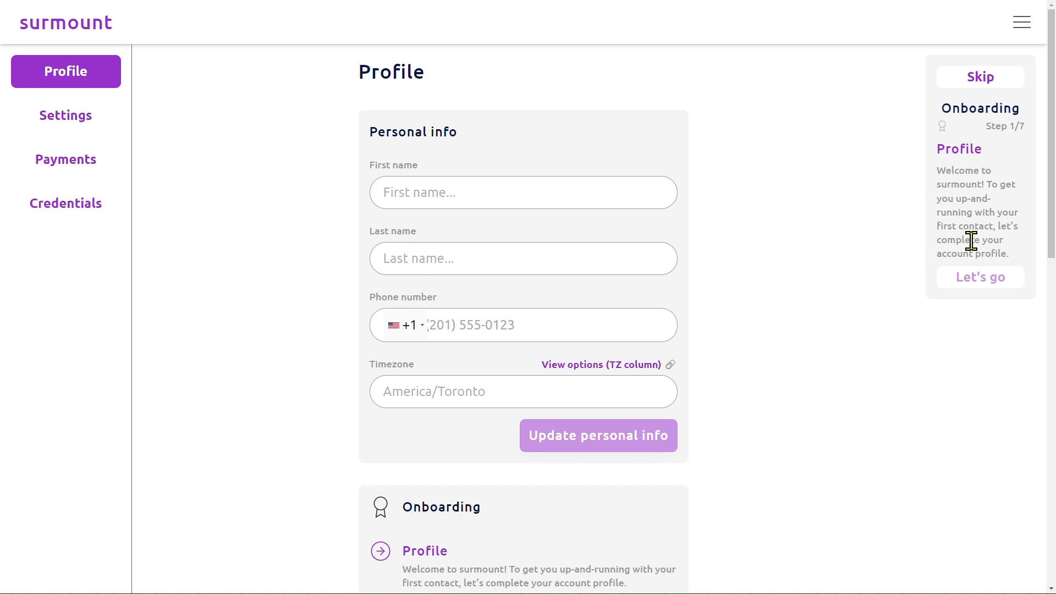
Look at the account settings, return to the Profile page through the onboarding prompt and read the onboarding checklist.
{"action": "left_click", "coordinate": [66, 125]}
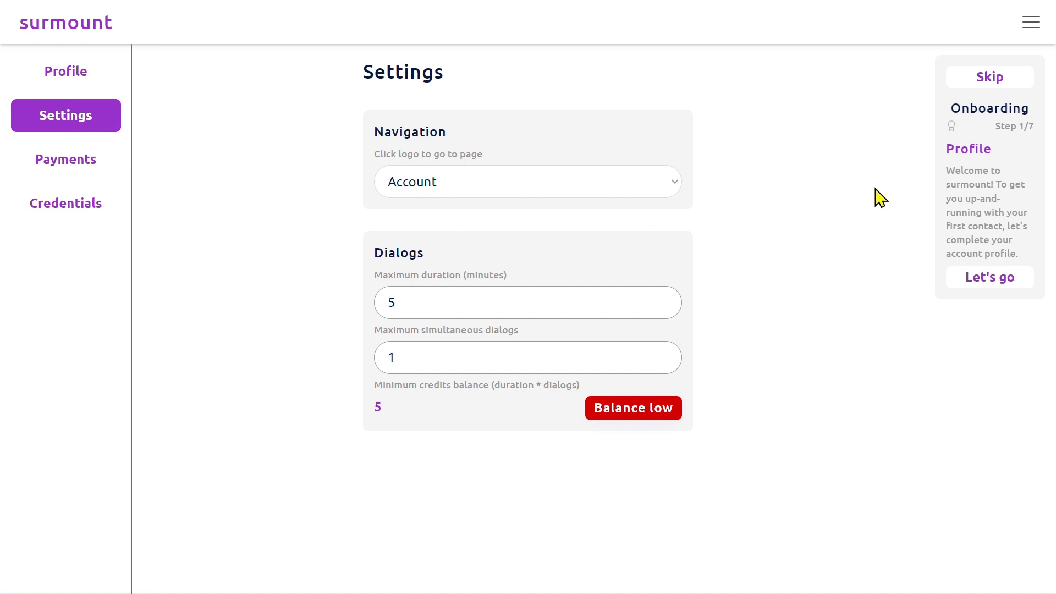
{"action": "left_click", "coordinate": [997, 285]}
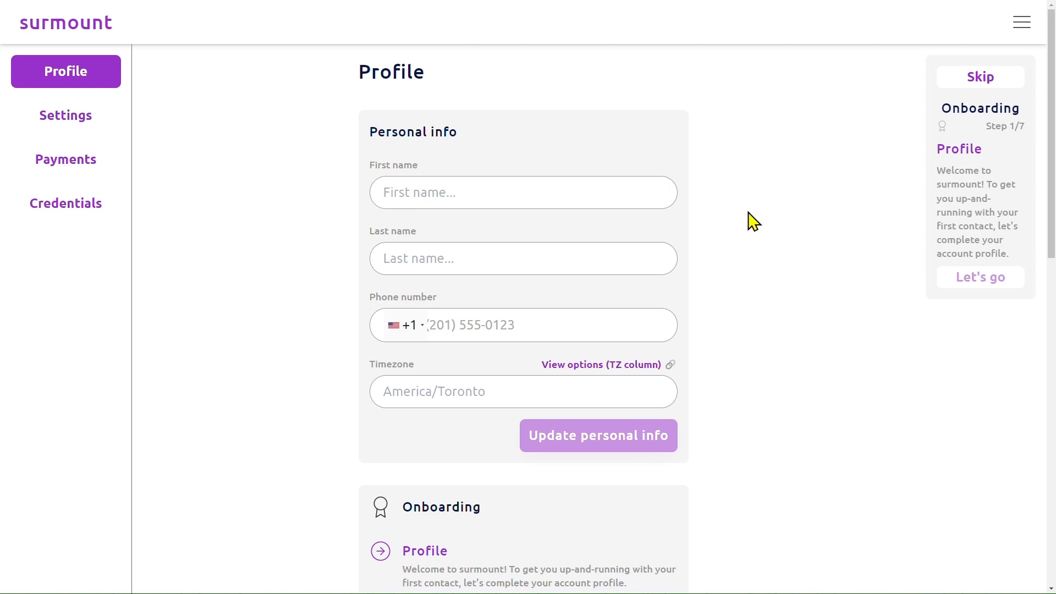
{"action": "scroll", "coordinate": [684, 234], "scroll_direction": "down", "scroll_amount": 6}
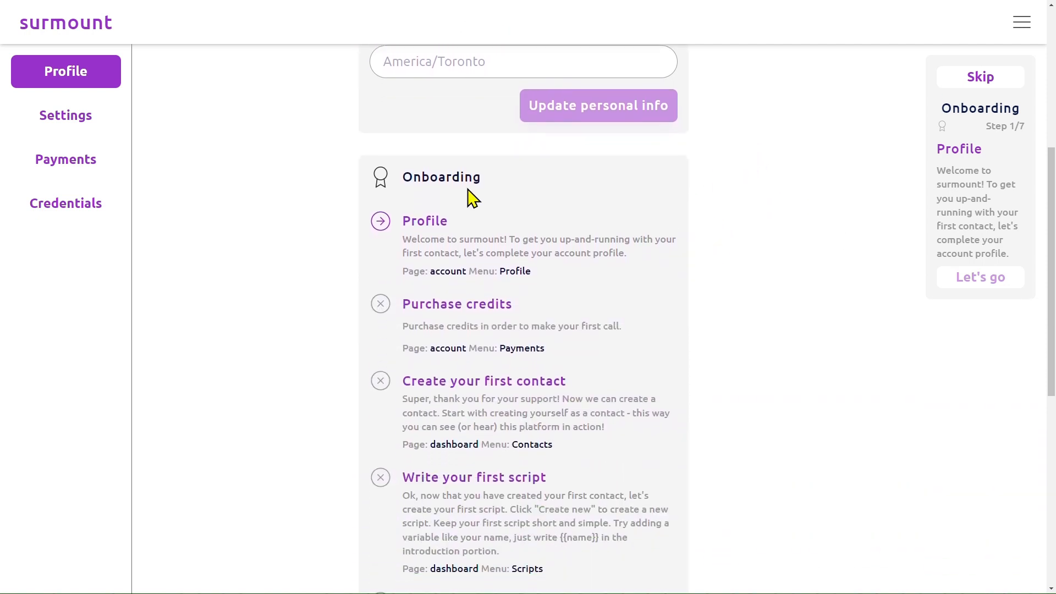
{"action": "scroll", "coordinate": [443, 308], "scroll_direction": "down", "scroll_amount": 7}
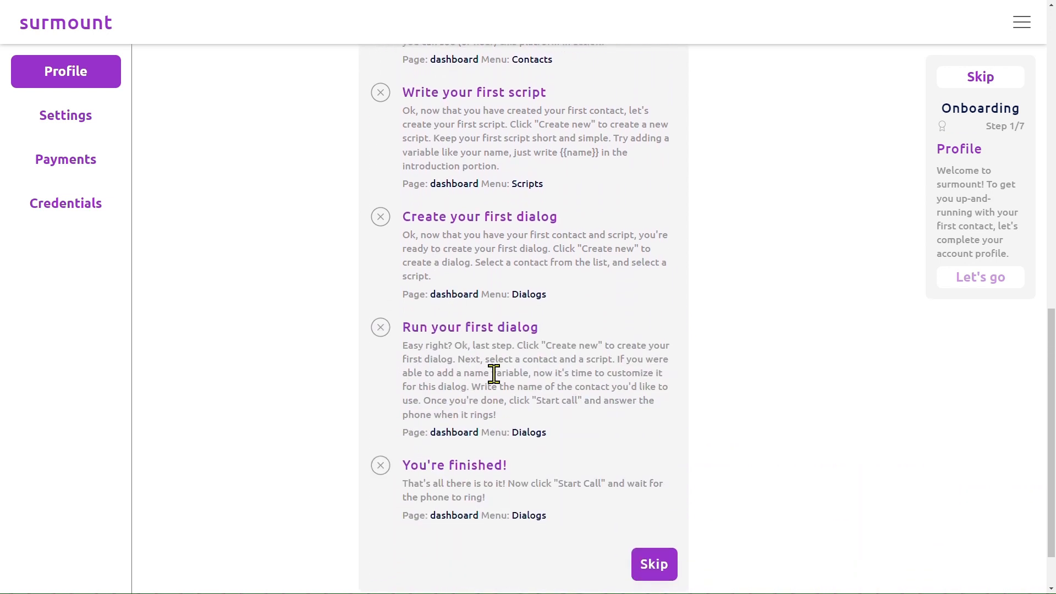
Skip the onboarding guide and resume it from the checklist on the Profile page.
{"action": "left_click", "coordinate": [984, 79]}
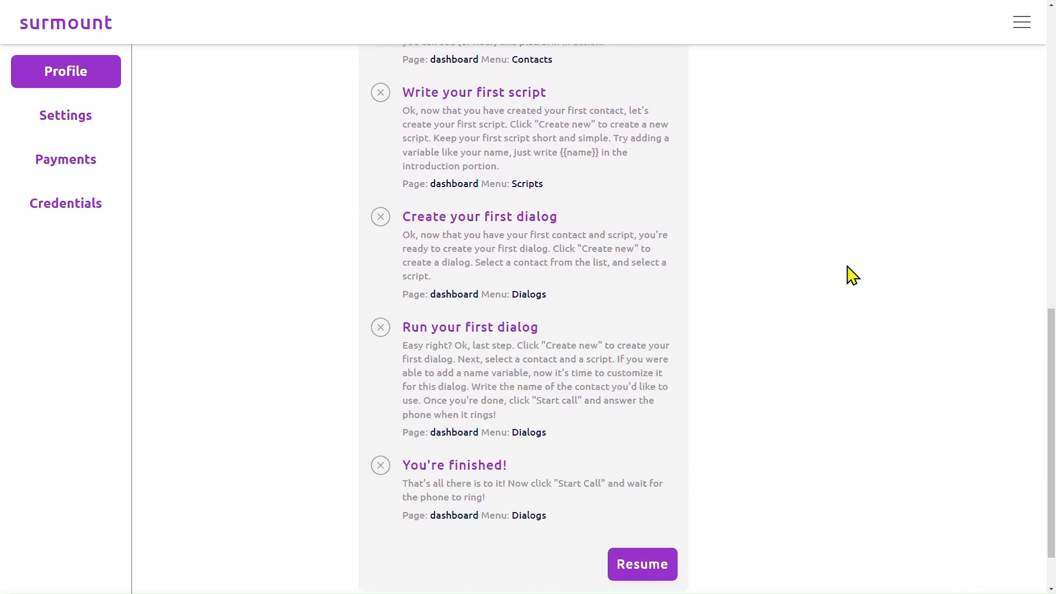
{"action": "scroll", "coordinate": [577, 358], "scroll_direction": "down", "scroll_amount": 1}
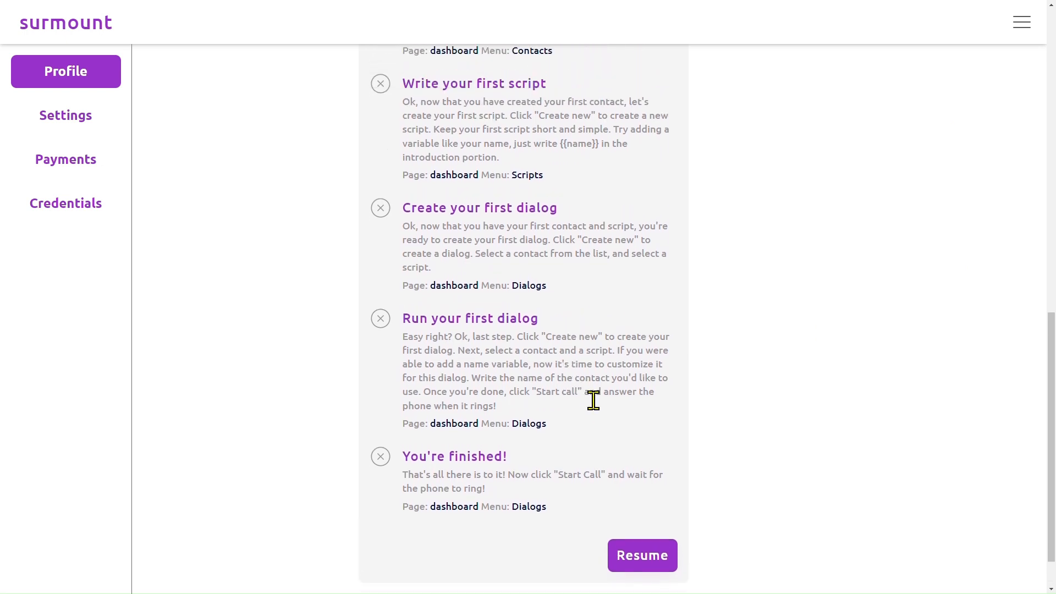
{"action": "left_click", "coordinate": [647, 571]}
{"action": "scroll", "coordinate": [812, 297], "scroll_direction": "up", "scroll_amount": 2}
{"action": "scroll", "coordinate": [812, 297], "scroll_direction": "up", "scroll_amount": 10}
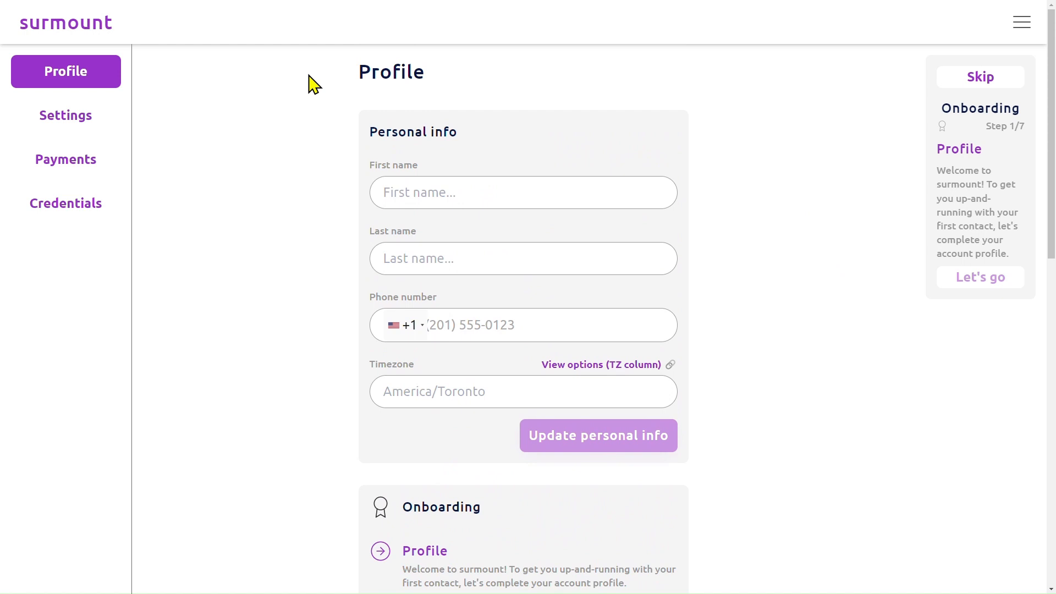
Examine the logo navigation options and the minimum credits balance on the account Settings page.
{"action": "left_click", "coordinate": [38, 132]}
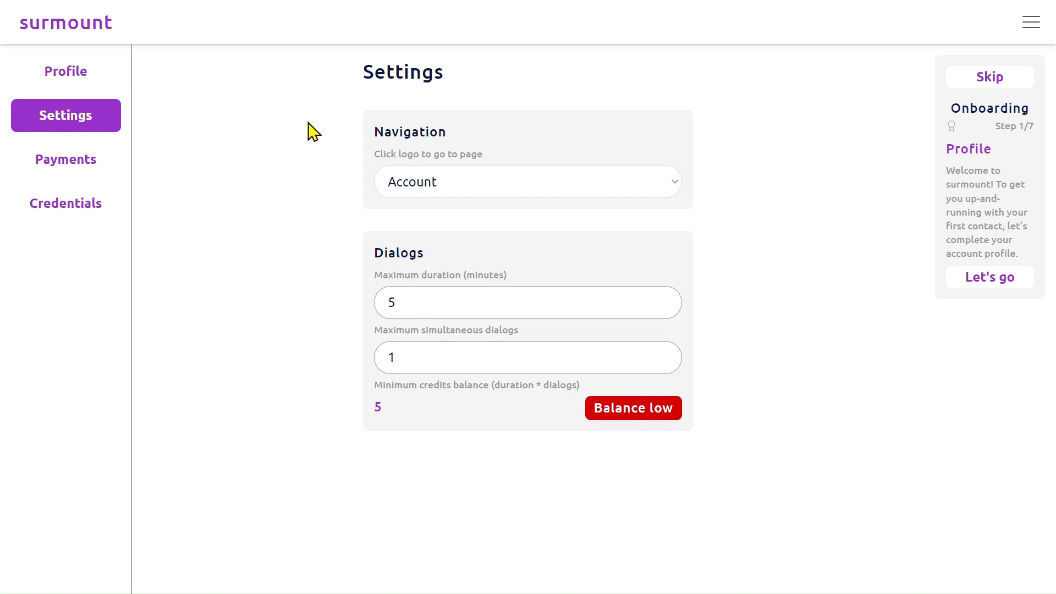
{"action": "left_click", "coordinate": [455, 191]}
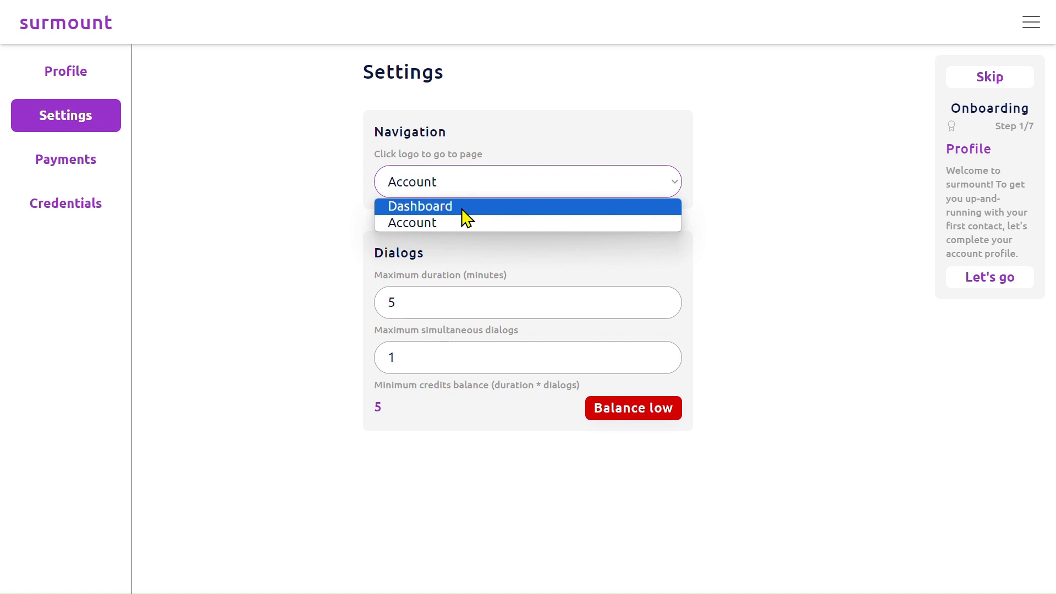
{"action": "left_click", "coordinate": [781, 192]}
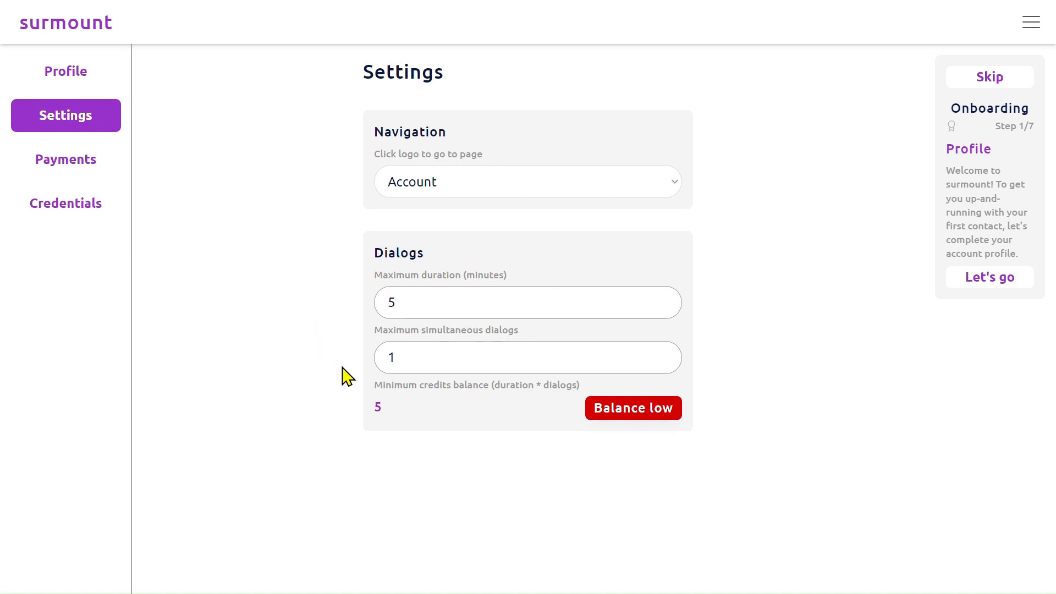
{"action": "double_click", "coordinate": [379, 405]}
{"action": "left_click", "coordinate": [308, 420]}
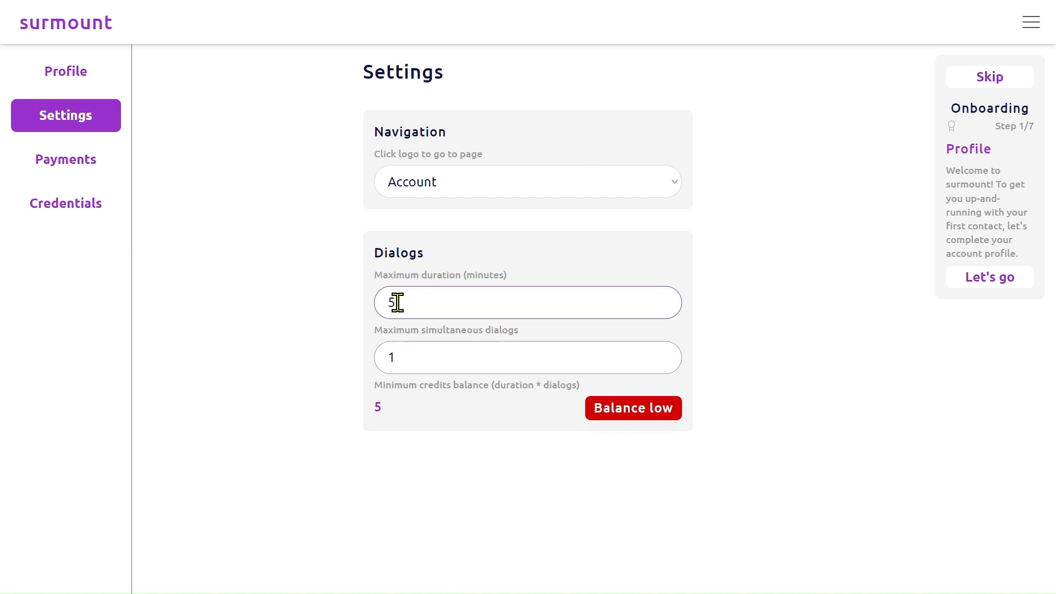
Set the maximum simultaneous dialogs to 5 and check the minimum credits balance.
{"action": "left_click_drag", "start_coordinate": [397, 302], "coordinate": [370, 308]}
{"action": "left_click_drag", "start_coordinate": [401, 358], "coordinate": [302, 399]}
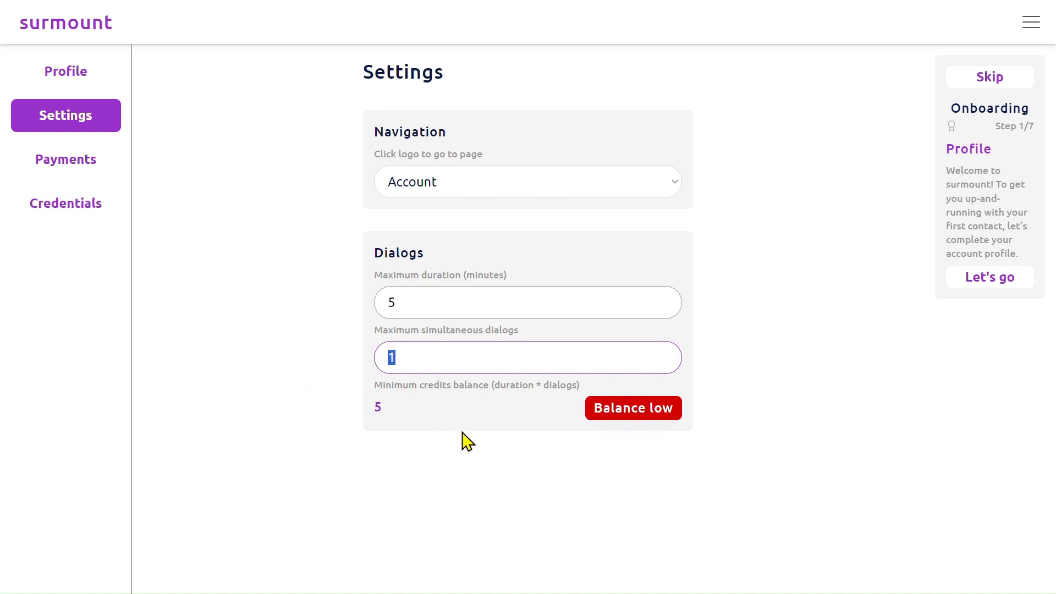
{"action": "type", "text": "5"}
{"action": "left_click", "coordinate": [317, 355]}
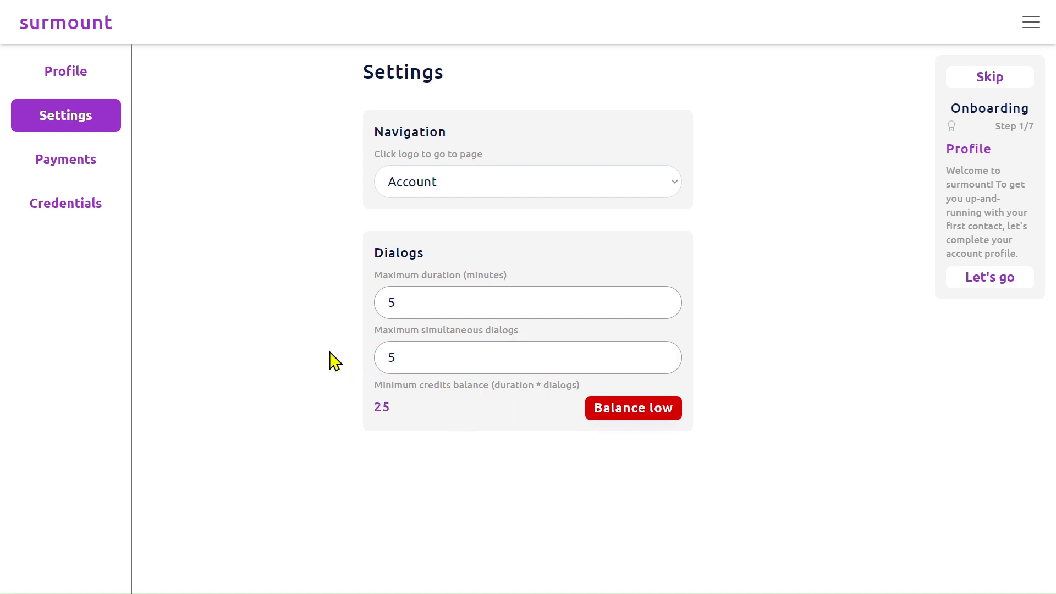
{"action": "double_click", "coordinate": [385, 405]}
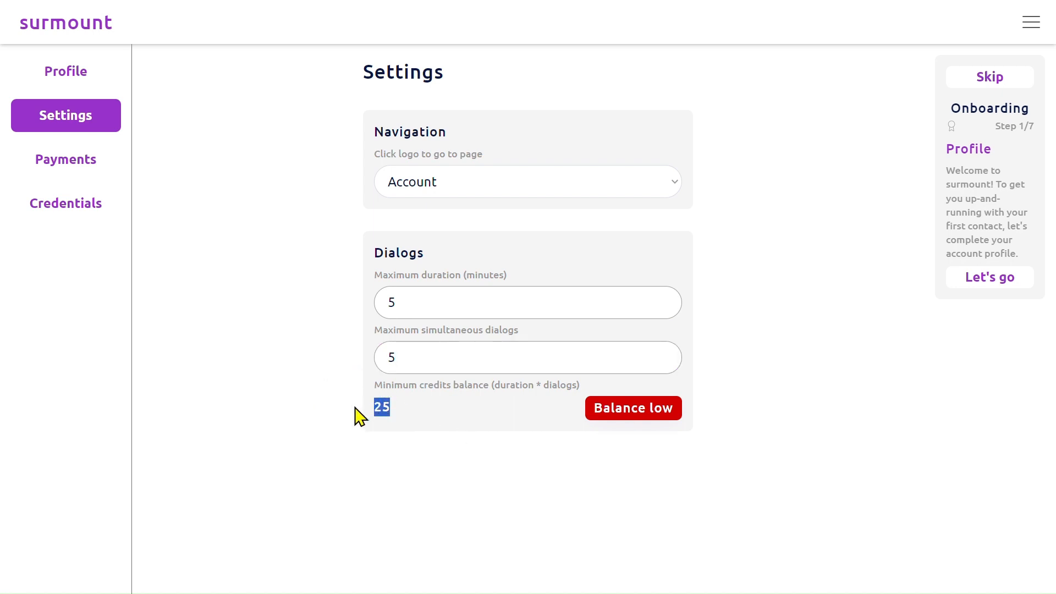
{"action": "left_click", "coordinate": [301, 384]}
Enter 1 as the number of credit packs to purchase on the Payments page.
{"action": "left_click", "coordinate": [72, 167]}
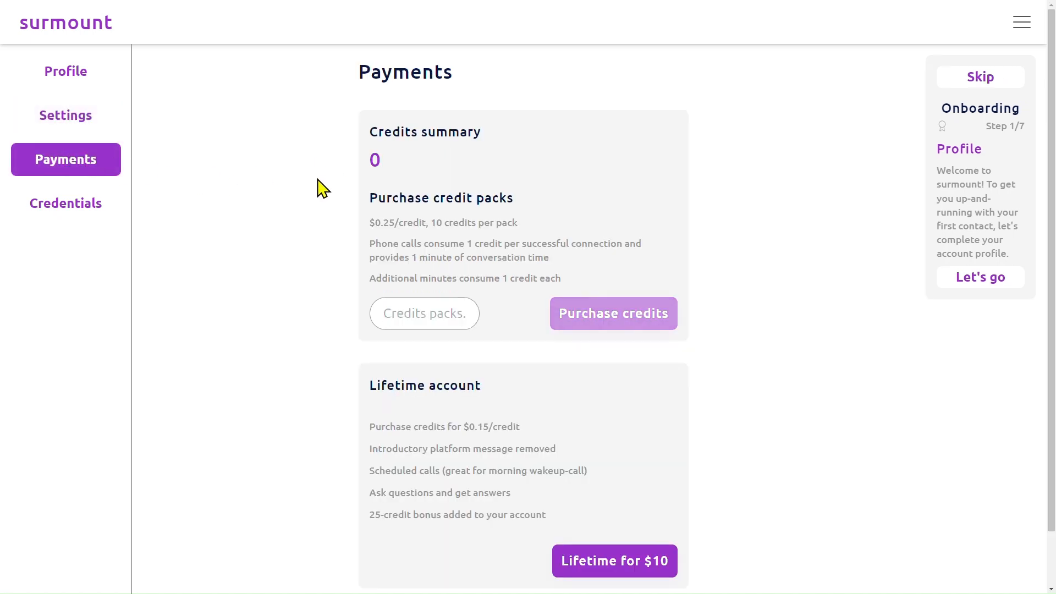
{"action": "left_click", "coordinate": [416, 309]}
{"action": "left_click_drag", "start_coordinate": [383, 223], "coordinate": [395, 223]}
{"action": "left_click", "coordinate": [410, 312]}
{"action": "type", "text": "1"}
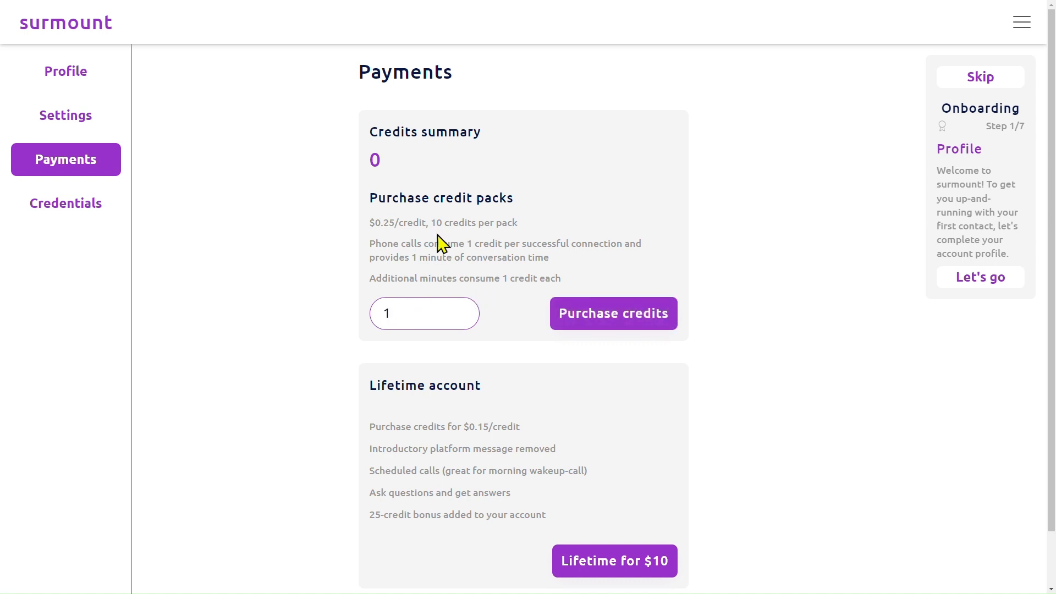
Examine the credit pack pricing and compare it with the lifetime account's price per credit.
{"action": "left_click_drag", "start_coordinate": [431, 223], "coordinate": [443, 225]}
{"action": "left_click_drag", "start_coordinate": [374, 220], "coordinate": [393, 224]}
{"action": "left_click", "coordinate": [350, 253]}
{"action": "scroll", "coordinate": [528, 264], "scroll_direction": "down", "scroll_amount": 1}
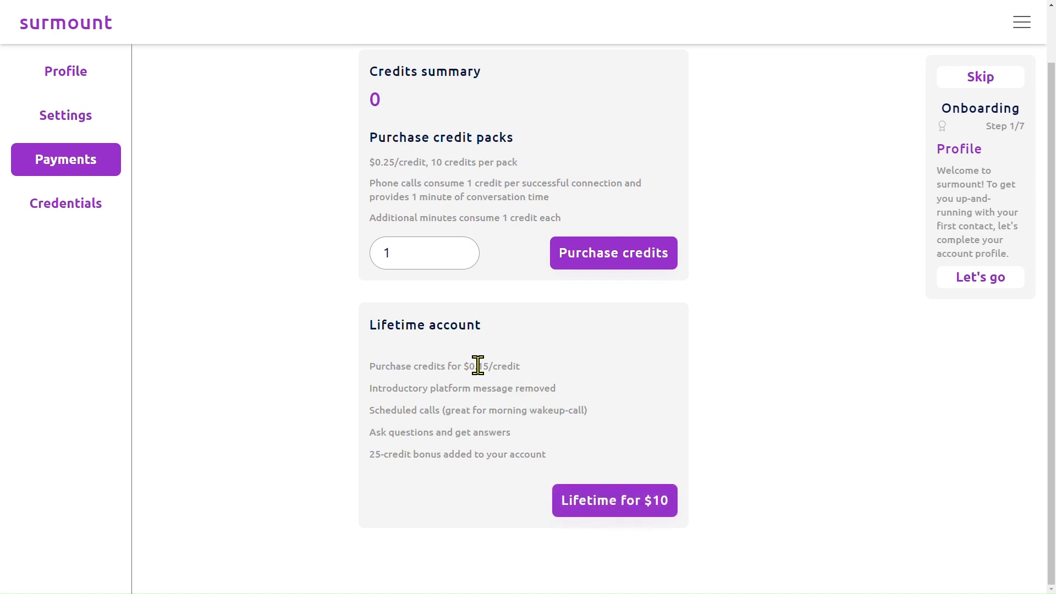
{"action": "left_click_drag", "start_coordinate": [478, 367], "coordinate": [496, 368]}
{"action": "scroll", "coordinate": [488, 33], "scroll_direction": "up", "scroll_amount": 2}
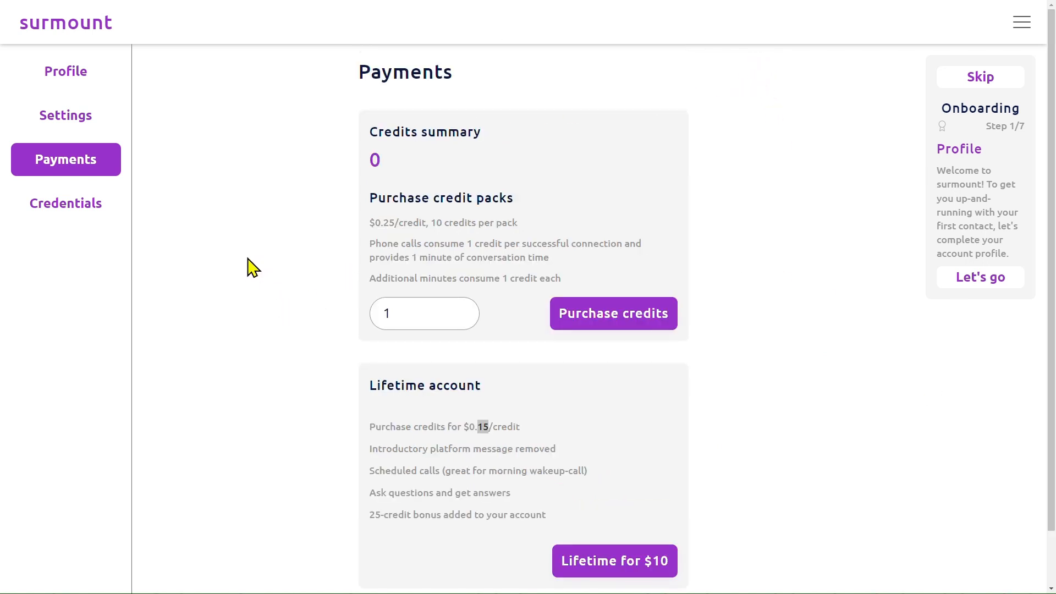
Look through the email and password change forms on the Credentials page.
{"action": "left_click", "coordinate": [88, 212]}
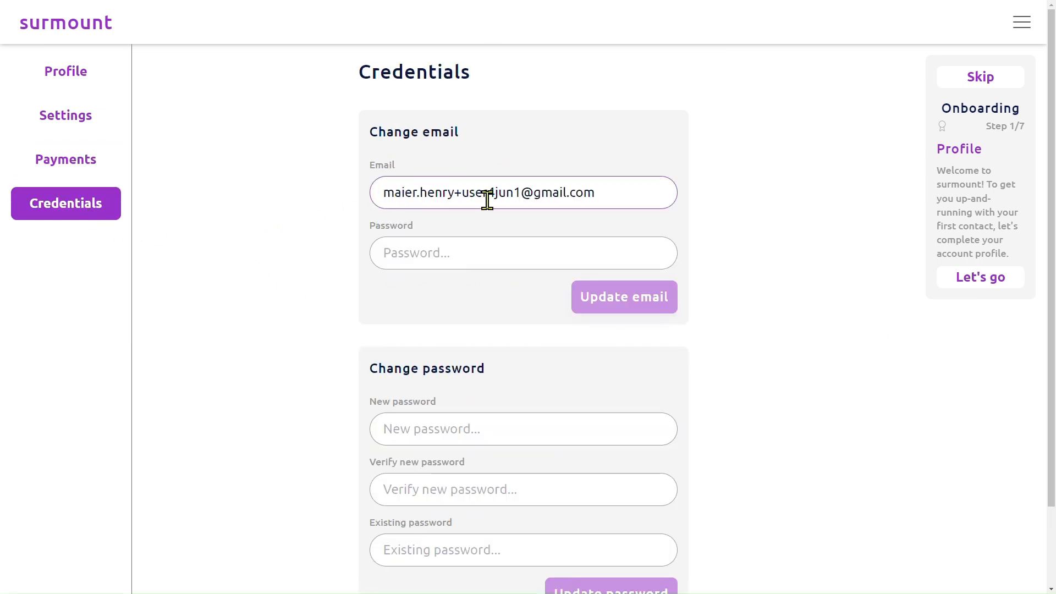
{"action": "scroll", "coordinate": [461, 357], "scroll_direction": "down", "scroll_amount": 2}
{"action": "scroll", "coordinate": [514, 347], "scroll_direction": "up", "scroll_amount": 2}
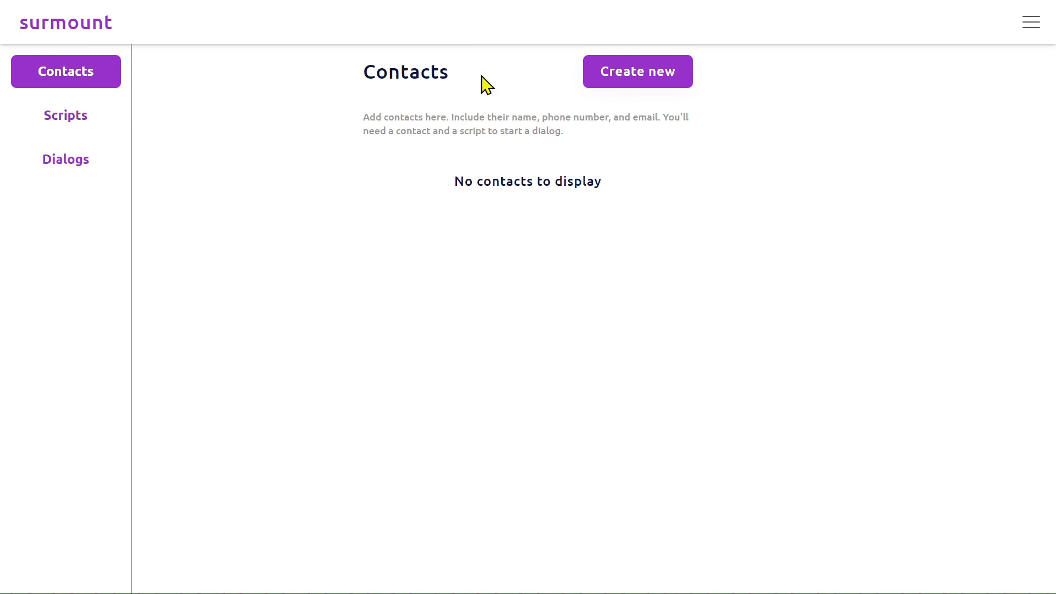
Open the form for a new contact and cancel it without entering details.
{"action": "left_click", "coordinate": [630, 82]}
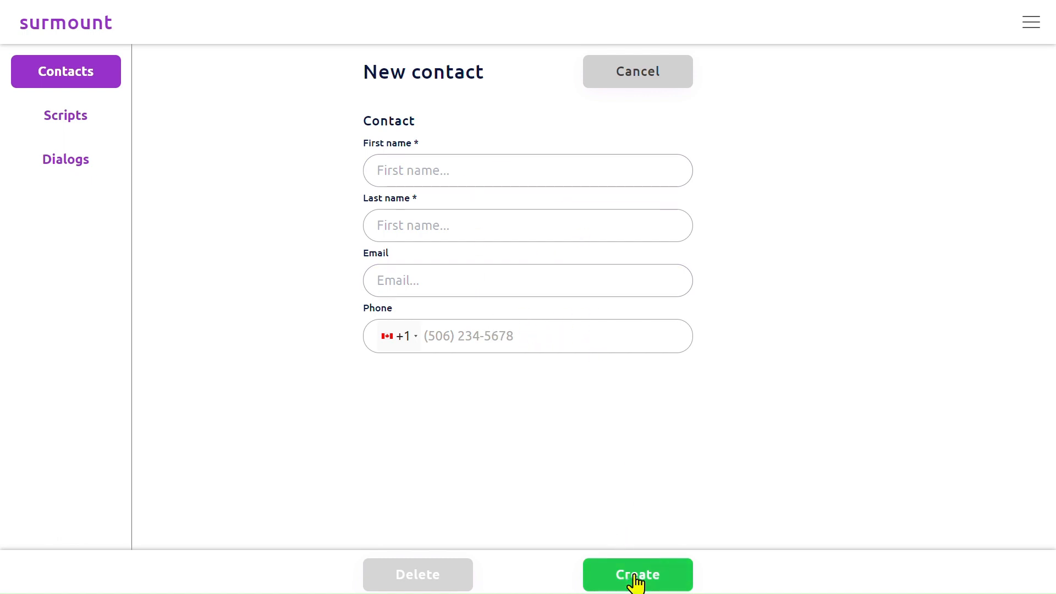
{"action": "left_click", "coordinate": [638, 77]}
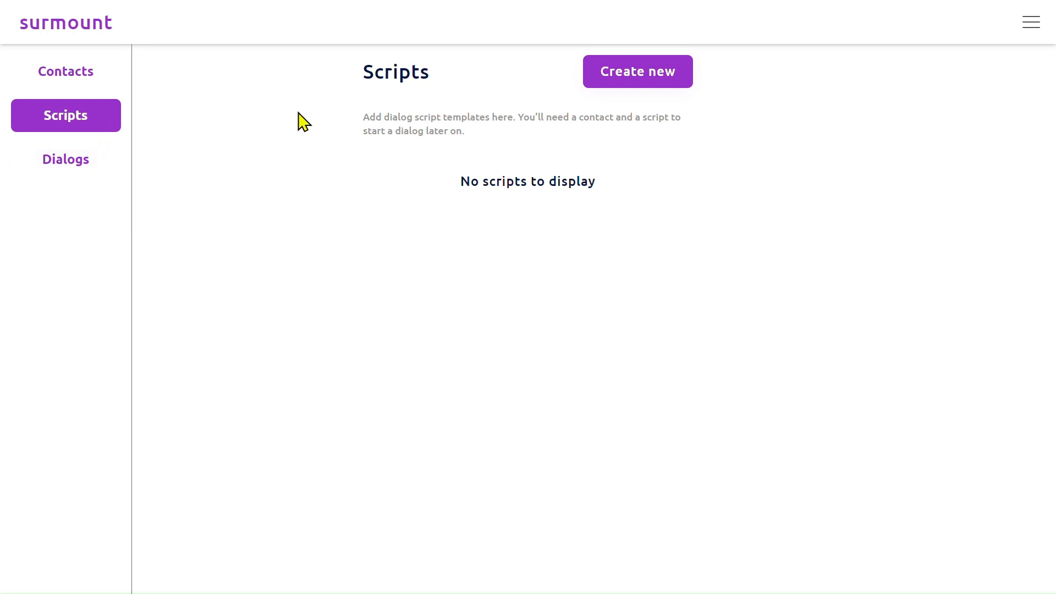
Start a new script named "Test platform" with the description "Test platform on myself".
{"action": "left_click", "coordinate": [639, 91]}
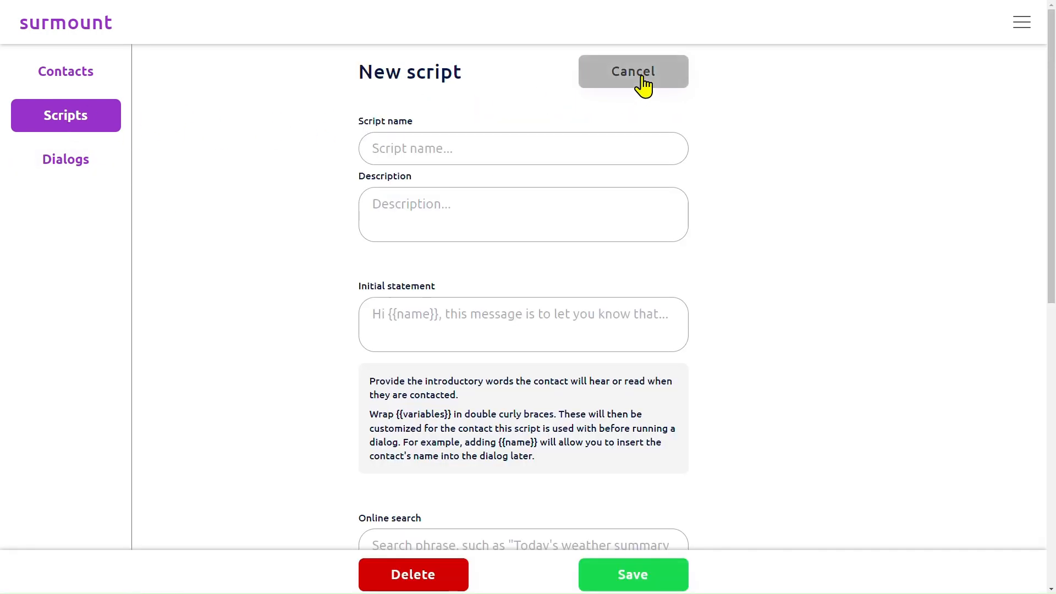
{"action": "left_click", "coordinate": [516, 146]}
{"action": "type", "text": "Test p"}
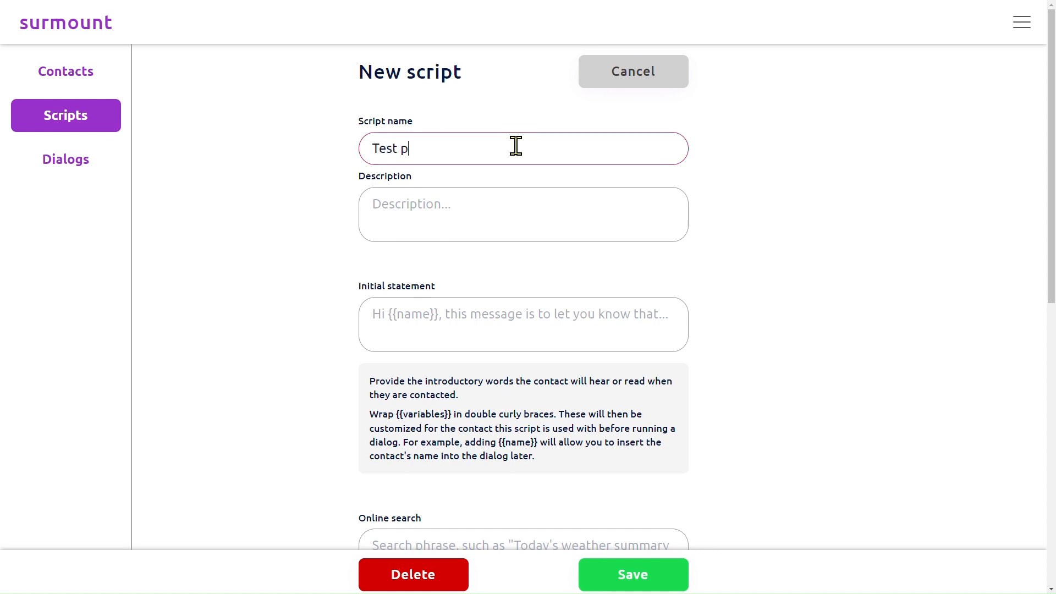
{"action": "type", "text": "latform"}
{"action": "key", "text": "Tab"}
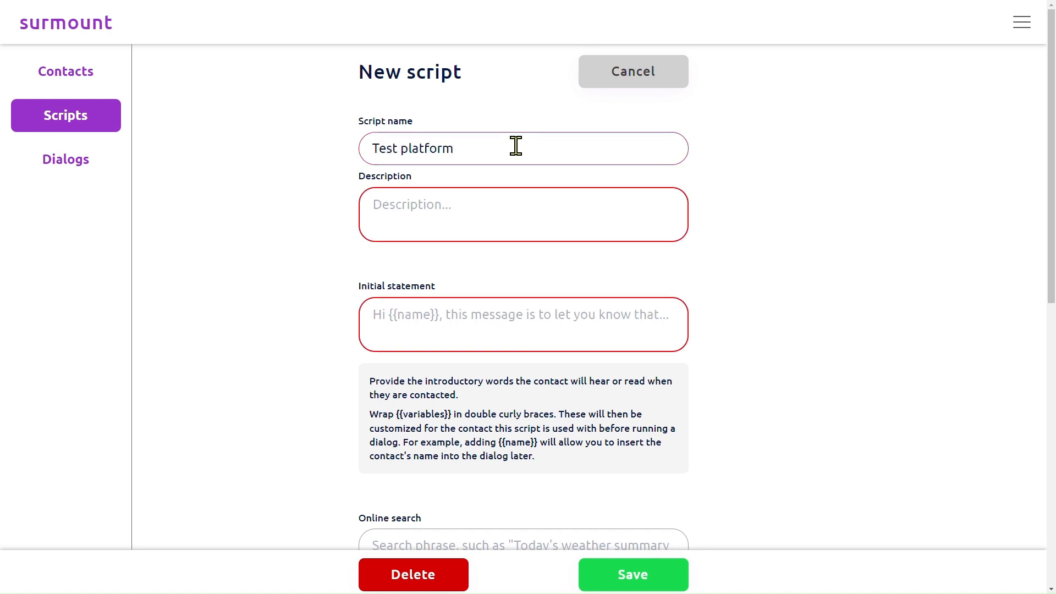
{"action": "type", "text": "Test platform on myself"}
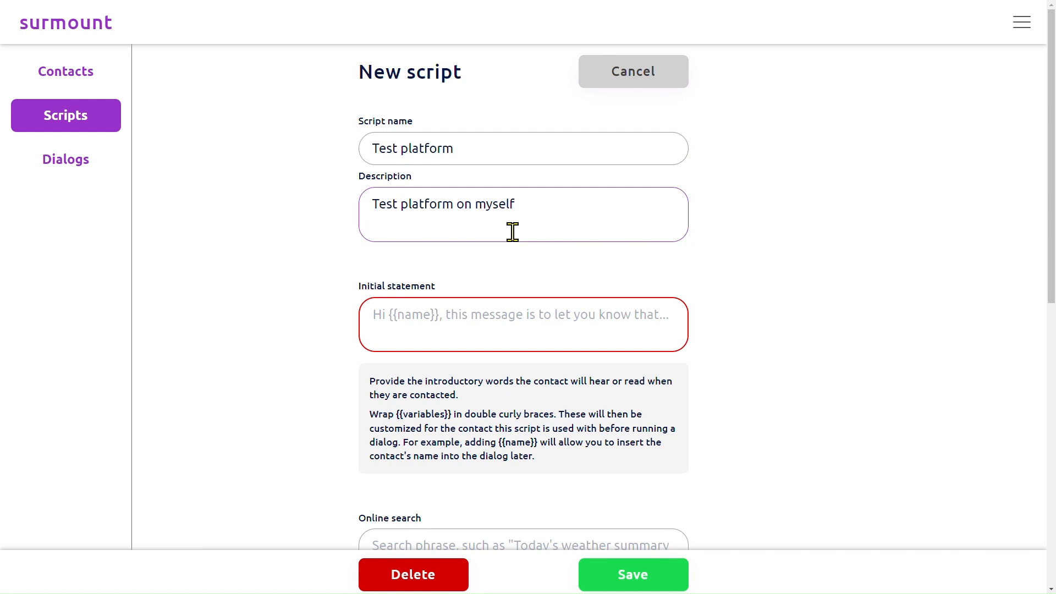
{"action": "left_click", "coordinate": [495, 316]}
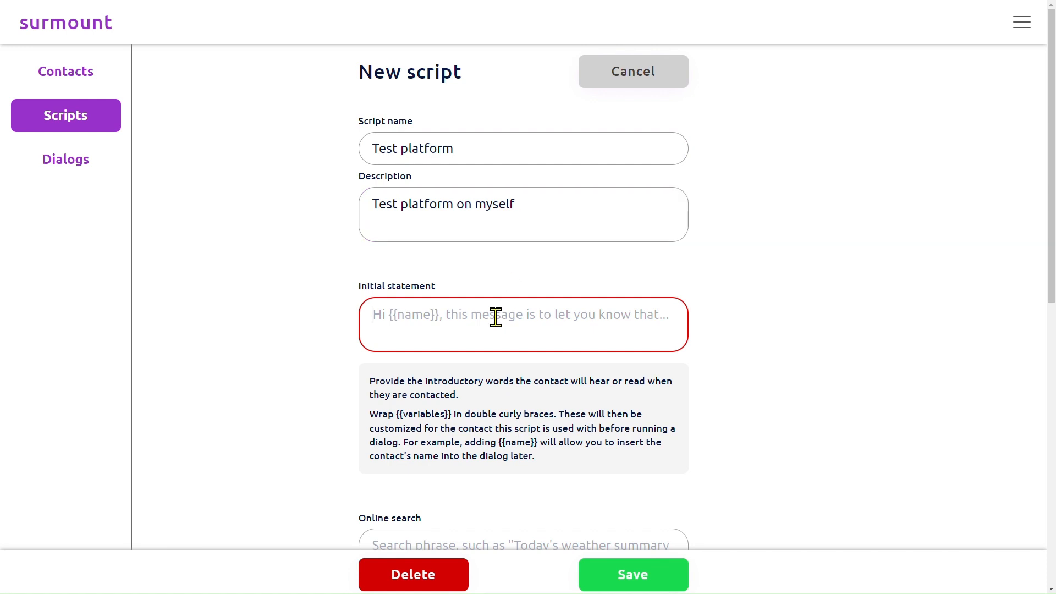
Enter "Hi {{name}}, I have an announcement for you." as the script's initial statement.
{"action": "type", "text": "Hi"}
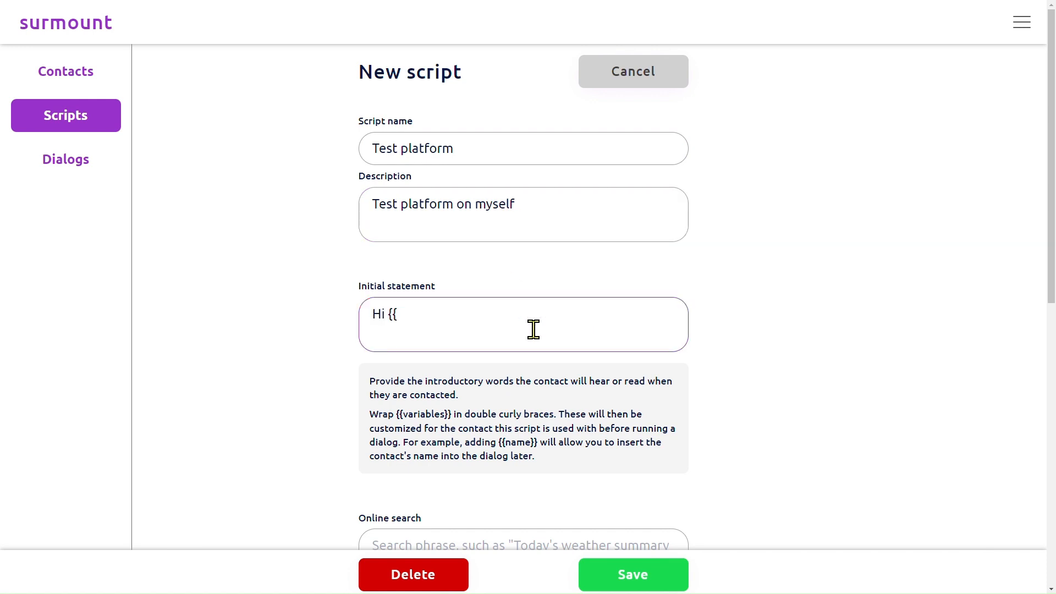
{"action": "type", "text": " {{"}
{"action": "scroll", "coordinate": [533, 329], "scroll_direction": "down", "scroll_amount": 1}
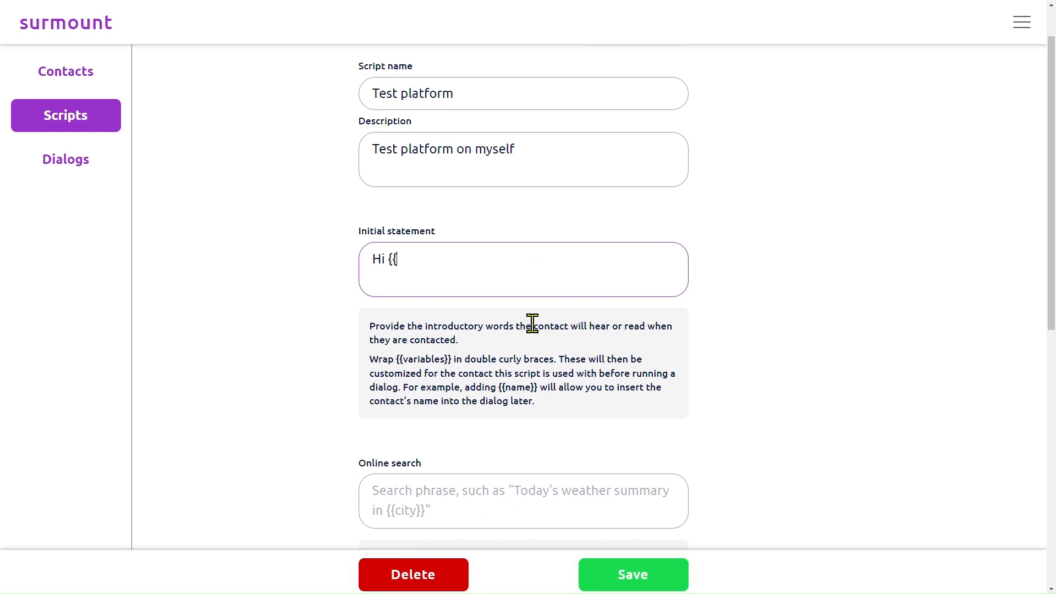
{"action": "type", "text": "name}}"}
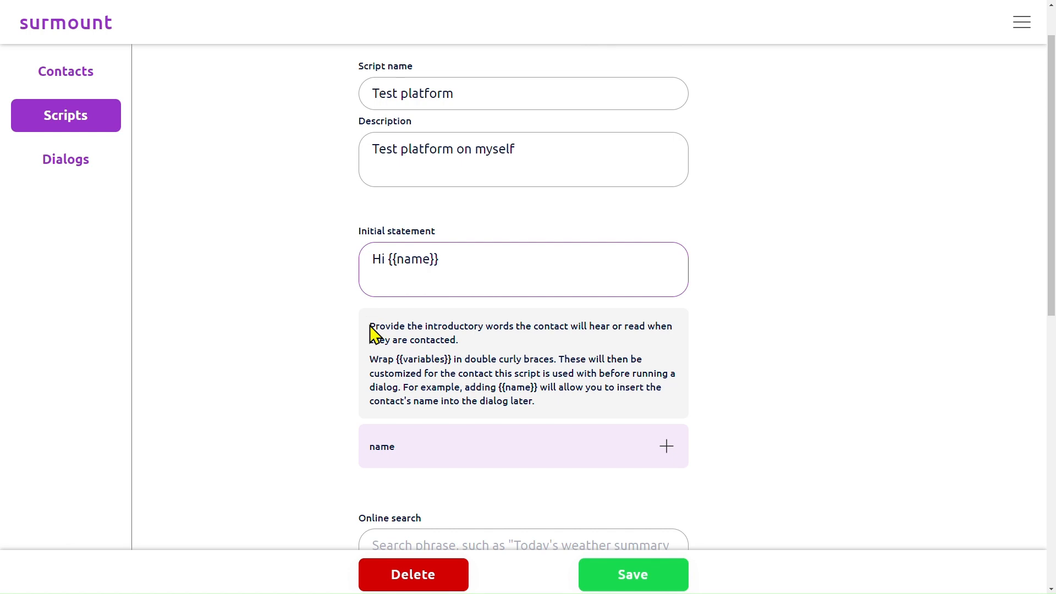
{"action": "left_click_drag", "start_coordinate": [369, 326], "coordinate": [546, 407]}
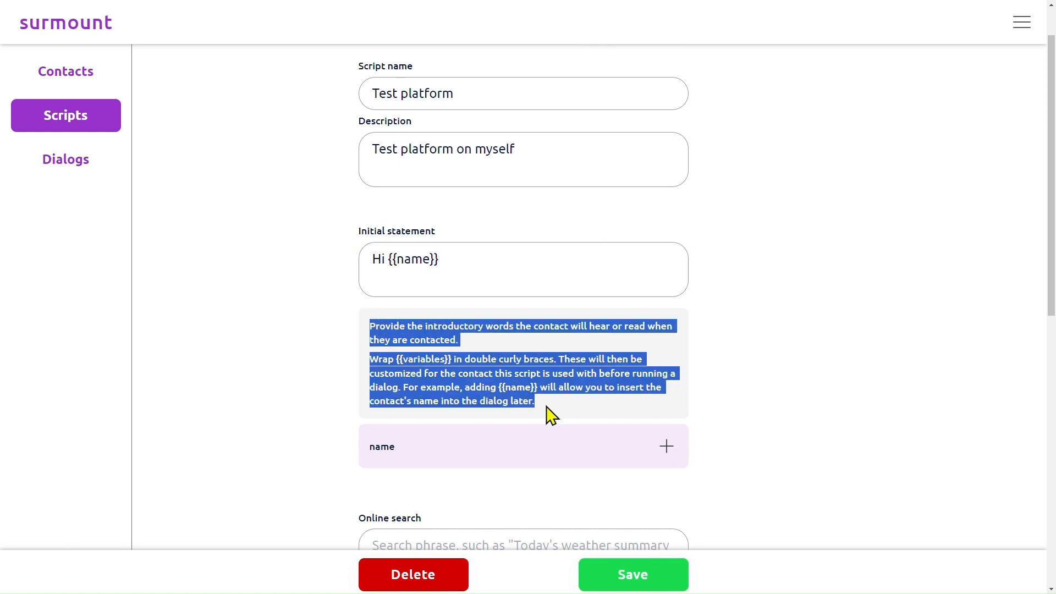
{"action": "left_click", "coordinate": [547, 412]}
{"action": "left_click", "coordinate": [450, 283]}
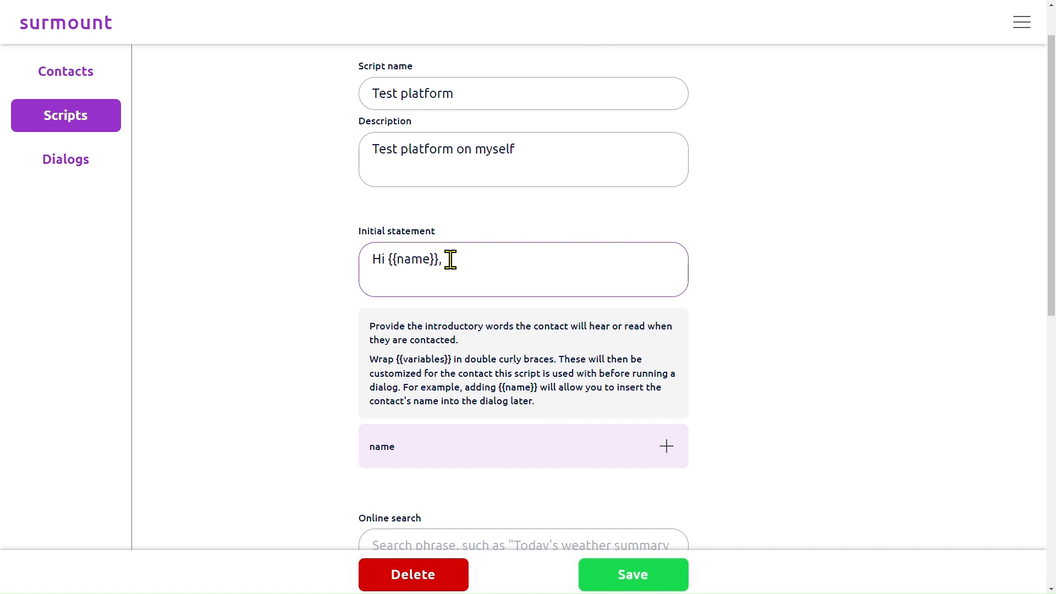
{"action": "type", "text": ", I  have an announcement for you."}
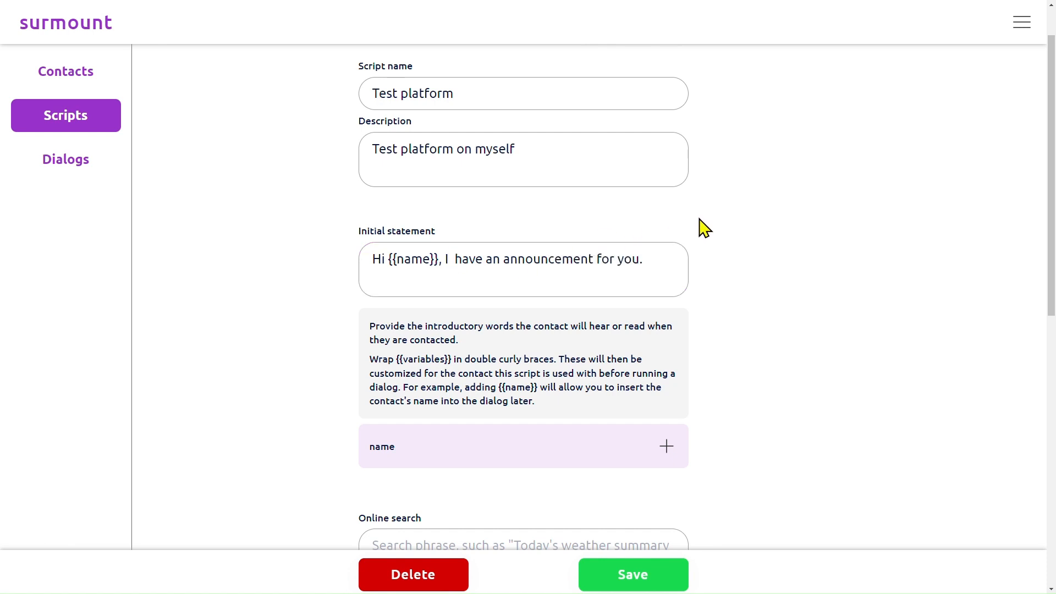
Remove the closing braces from the name variable in the initial statement and put them back.
{"action": "scroll", "coordinate": [666, 250], "scroll_direction": "down", "scroll_amount": 3}
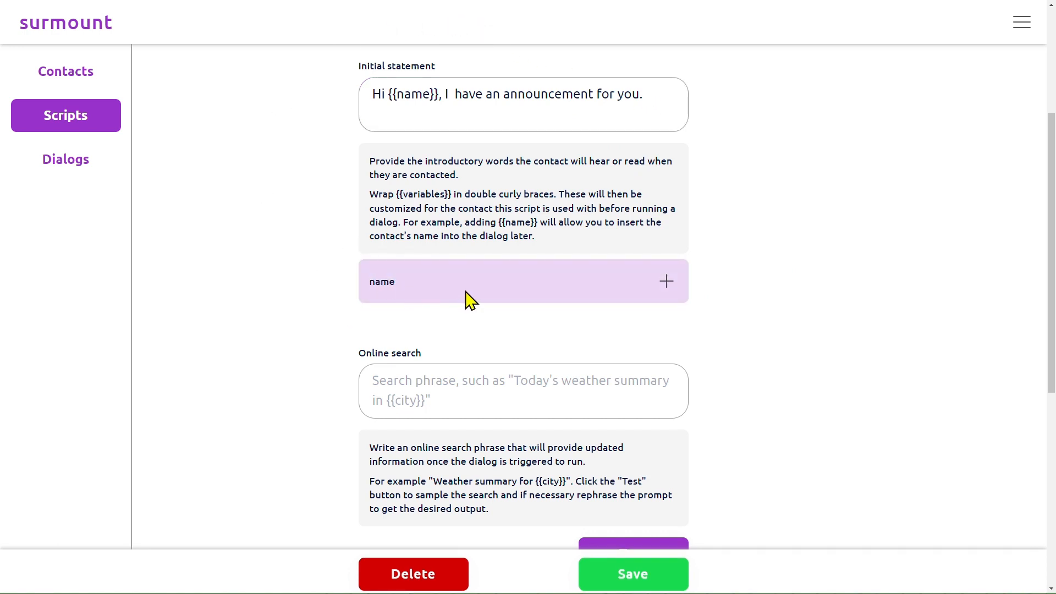
{"action": "left_click", "coordinate": [439, 97]}
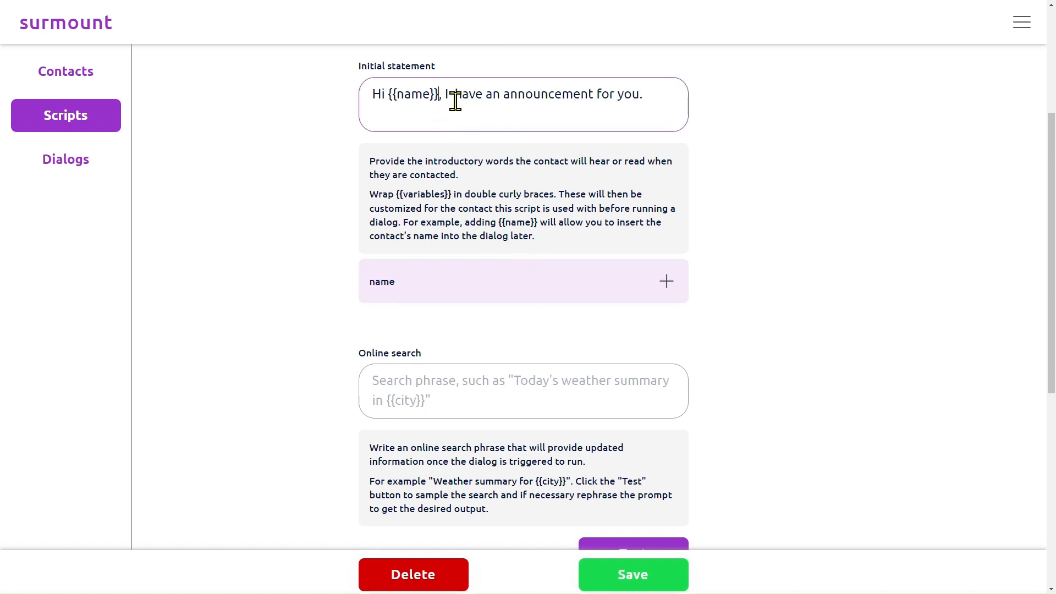
{"action": "key", "text": "BackSpace"}
{"action": "key", "text": "BackSpace"}
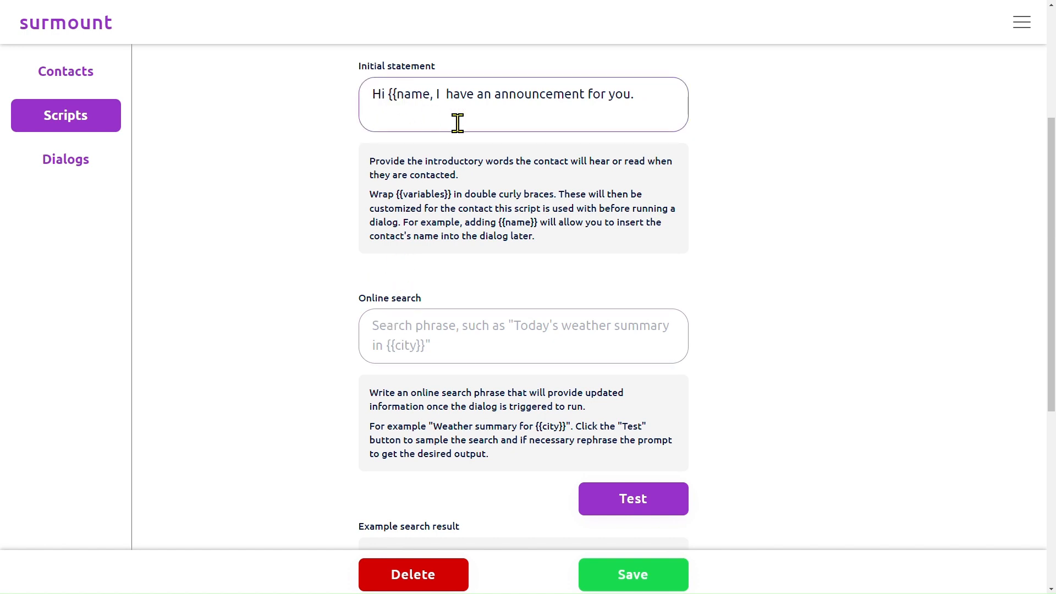
{"action": "left_click", "coordinate": [430, 94]}
{"action": "type", "text": "}}"}
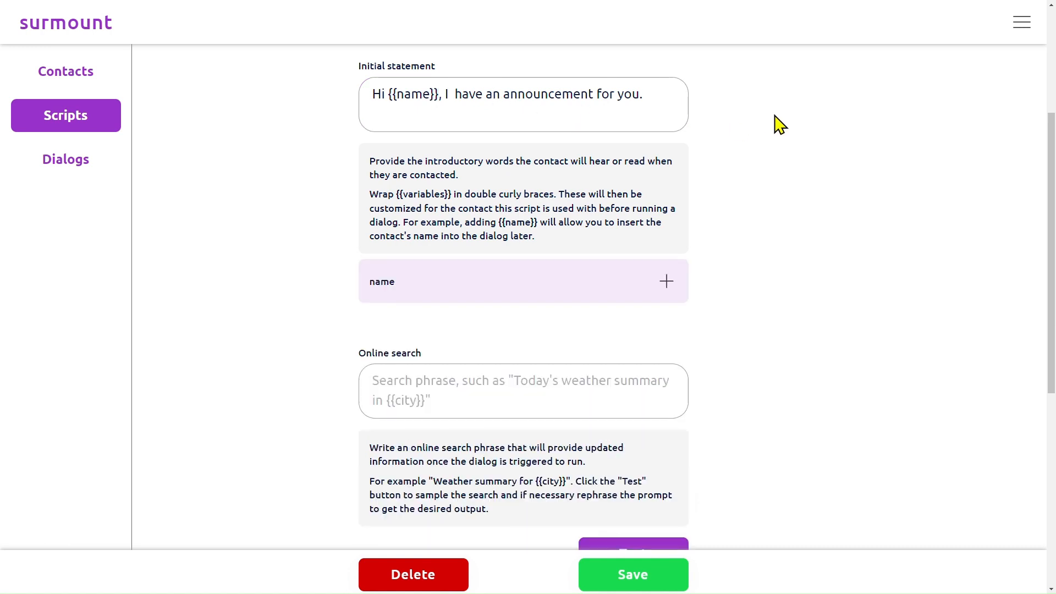
Set the online search phrase to "Provide a weather summary for {{city}}. Limit the output to temperature and humidity. Structure the output in sentence form.".
{"action": "scroll", "coordinate": [554, 225], "scroll_direction": "down", "scroll_amount": 1}
{"action": "scroll", "coordinate": [552, 225], "scroll_direction": "down", "scroll_amount": 3}
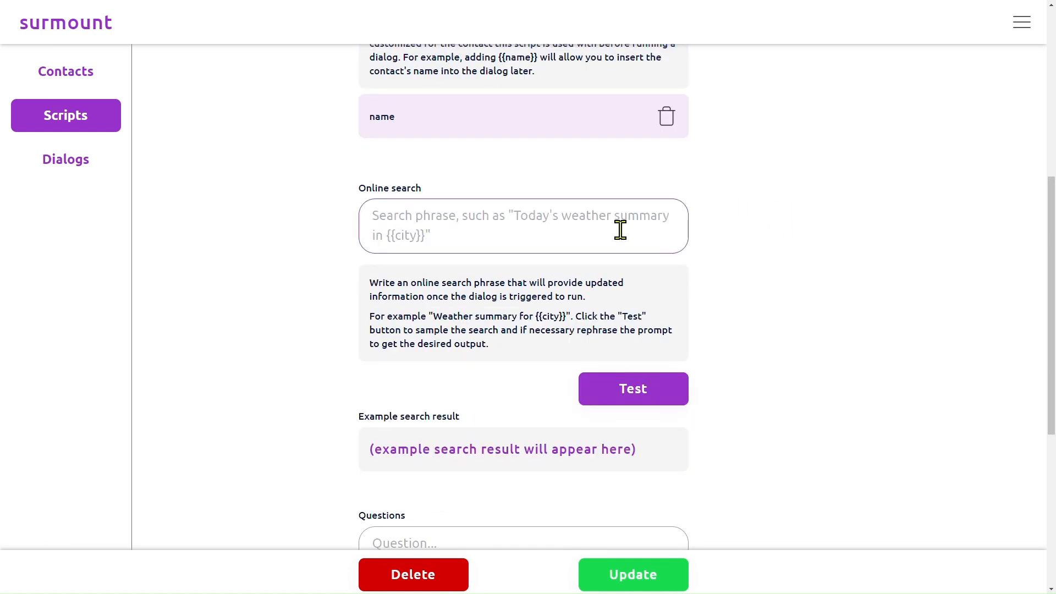
{"action": "left_click", "coordinate": [520, 235]}
{"action": "type", "text": "Provide a weat"}
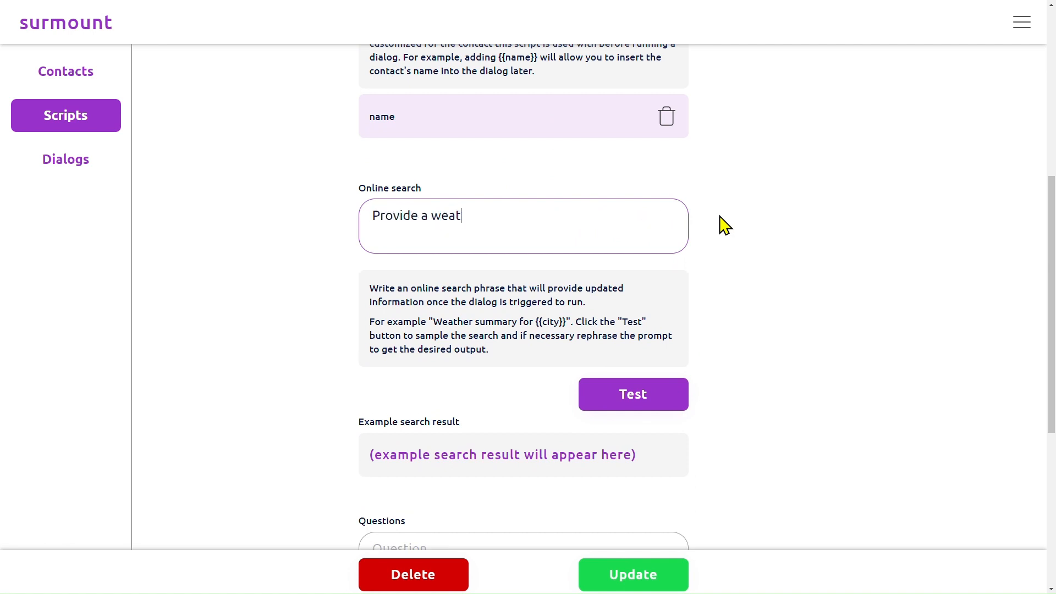
{"action": "type", "text": "her summary for {{city}}. L"}
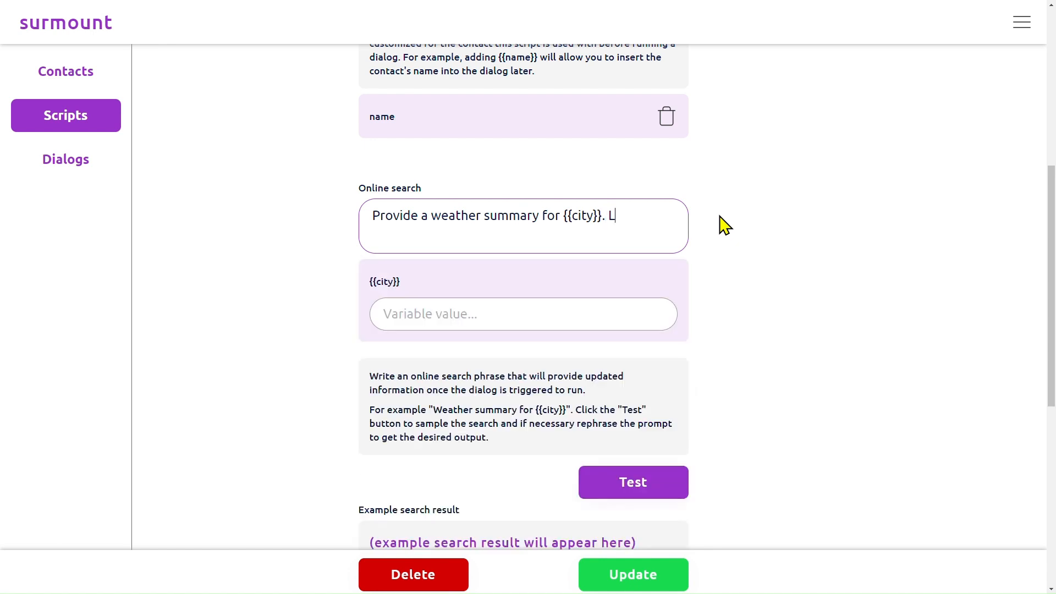
{"action": "type", "text": "t the output to temperature and humitidy."}
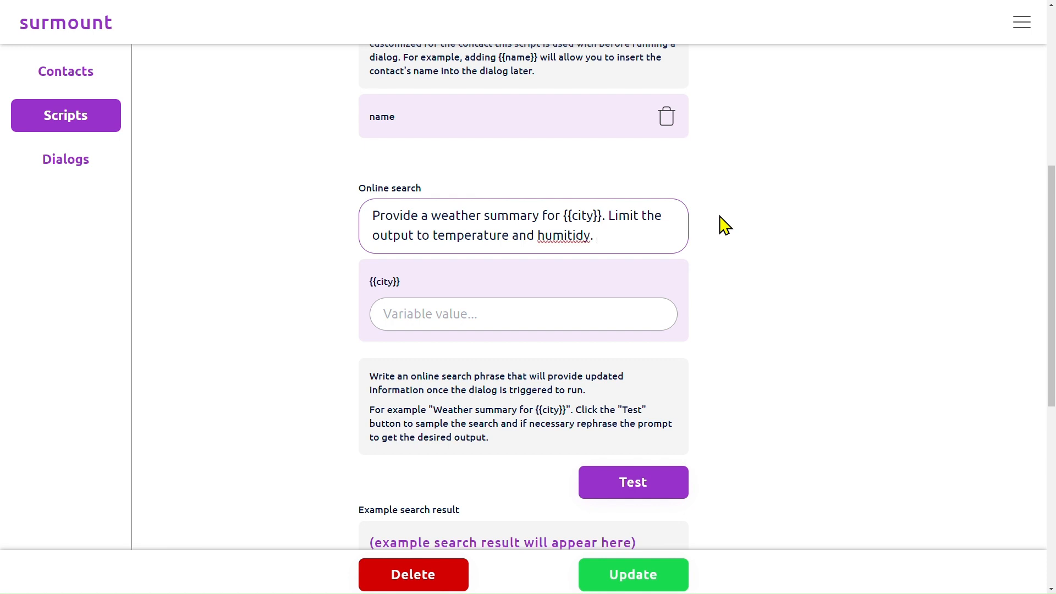
{"action": "key", "text": "BackSpace"}
{"action": "key", "text": "BackSpace"}
{"action": "key", "text": "BackSpace"}
{"action": "key", "text": "BackSpace"}
{"action": "key", "text": "BackSpace"}
{"action": "type", "text": "e the output in sentence form."}
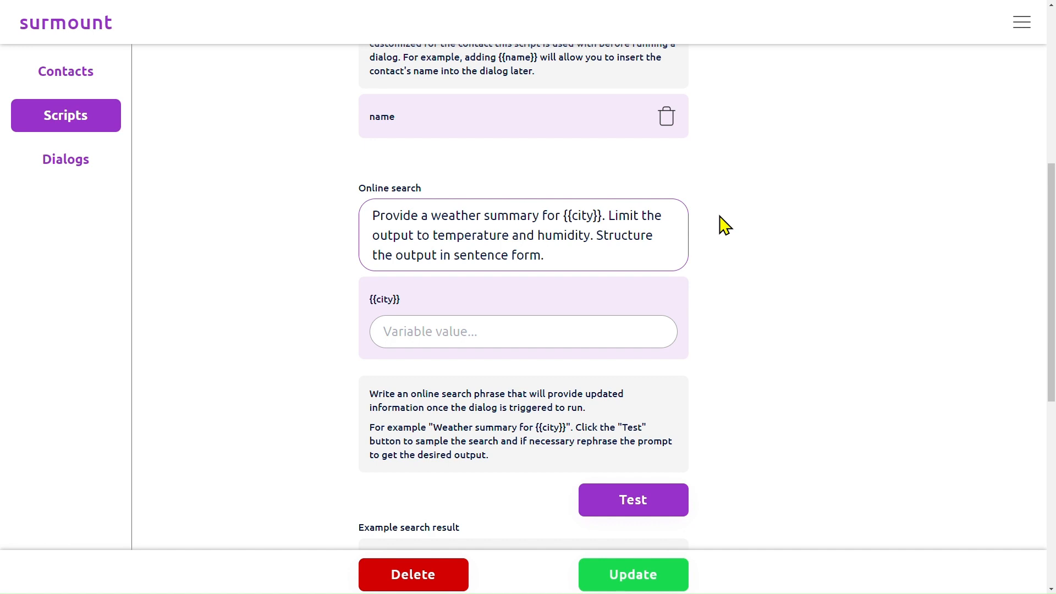
Set the city variable's value to Toronto and check the filled-in preview of the search phrase.
{"action": "left_click", "coordinate": [444, 332]}
{"action": "type", "text": "T"}
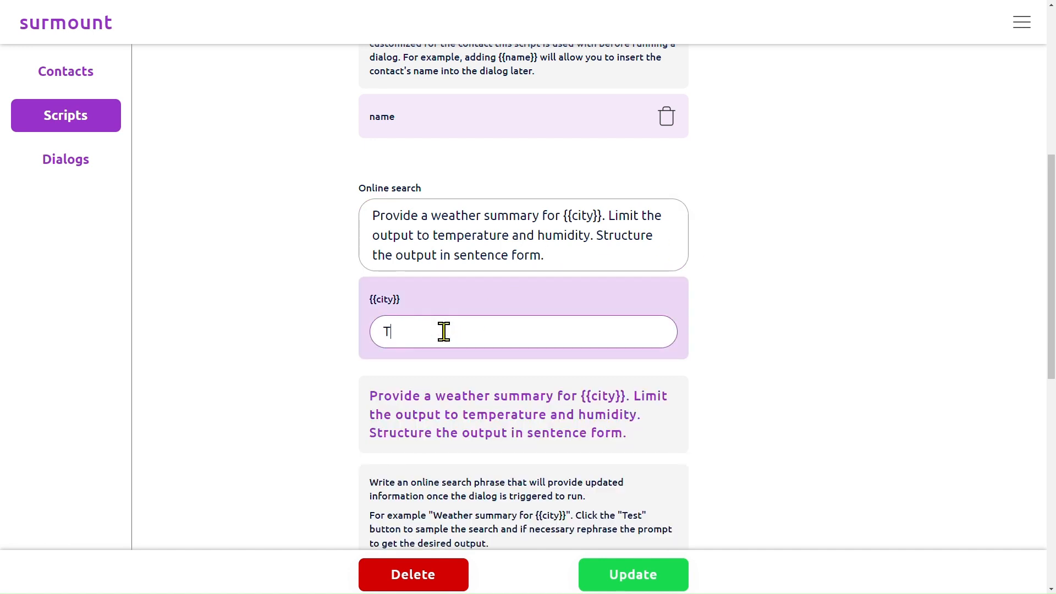
{"action": "type", "text": "oronto"}
{"action": "left_click", "coordinate": [709, 328]}
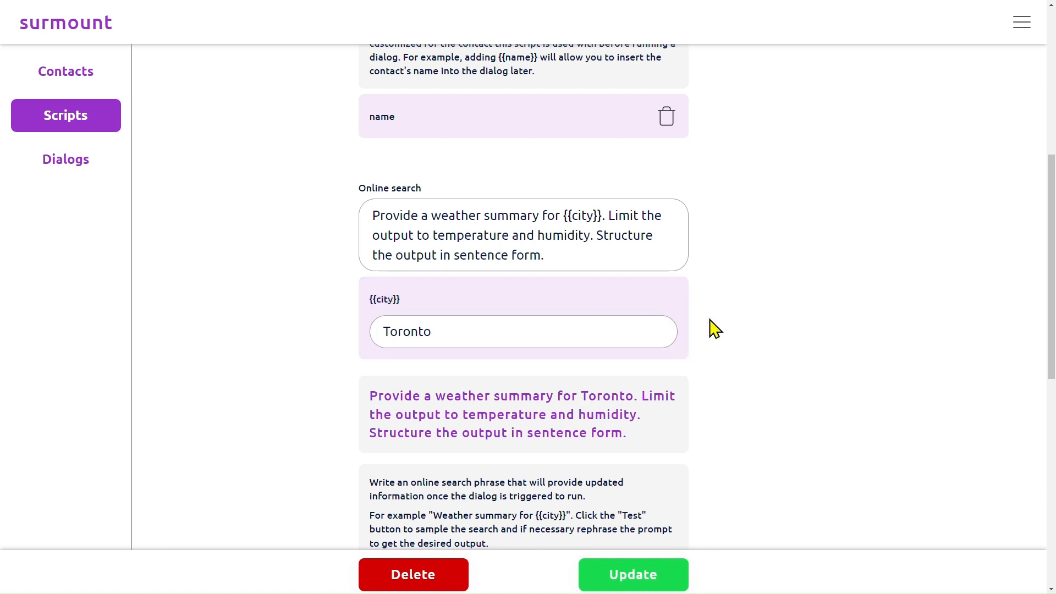
{"action": "scroll", "coordinate": [714, 342], "scroll_direction": "down", "scroll_amount": 3}
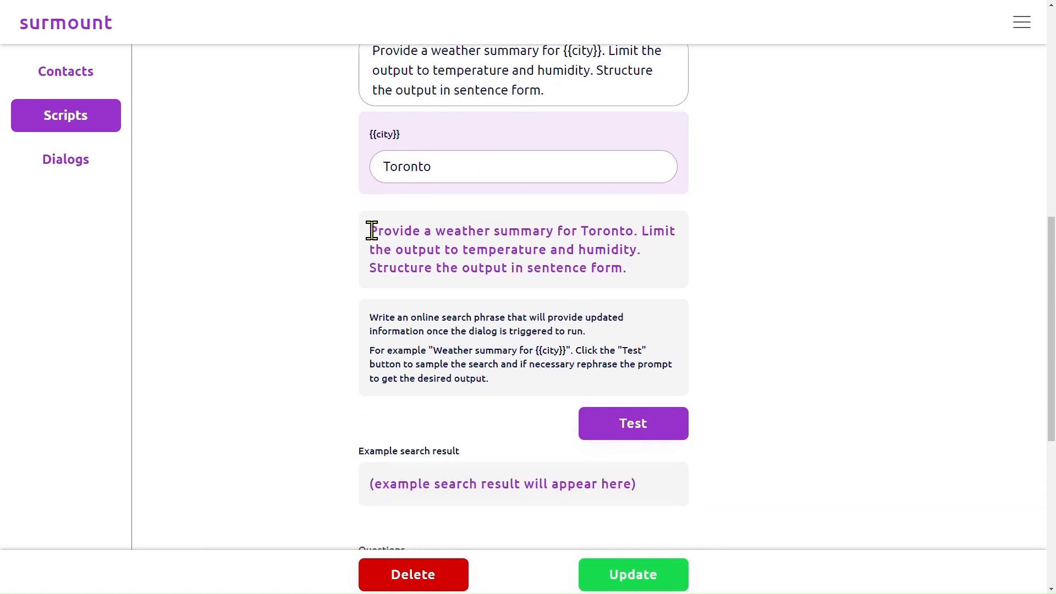
{"action": "left_click_drag", "start_coordinate": [370, 231], "coordinate": [658, 274]}
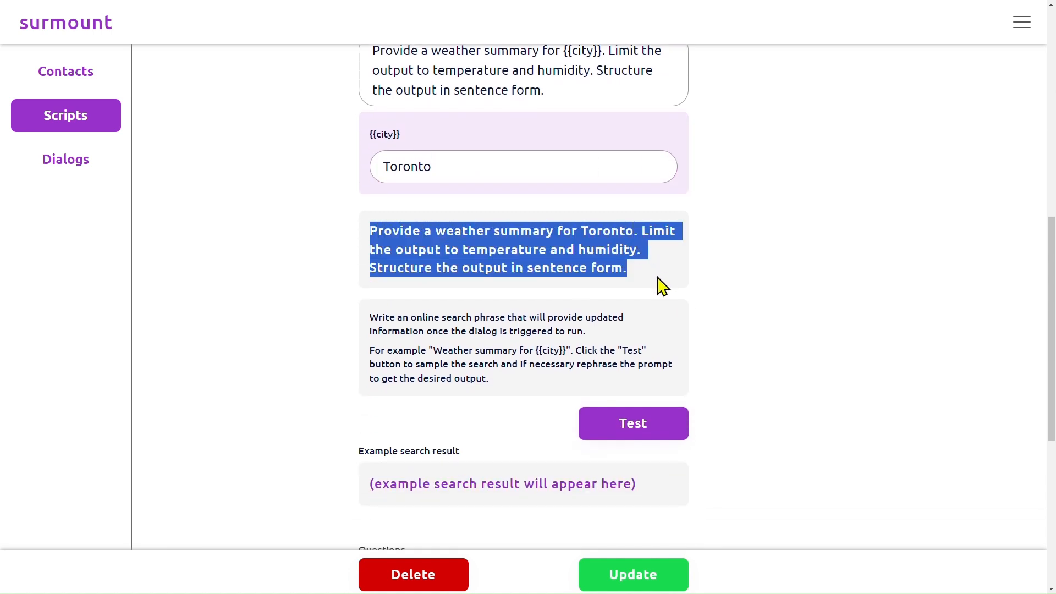
{"action": "left_click", "coordinate": [630, 280]}
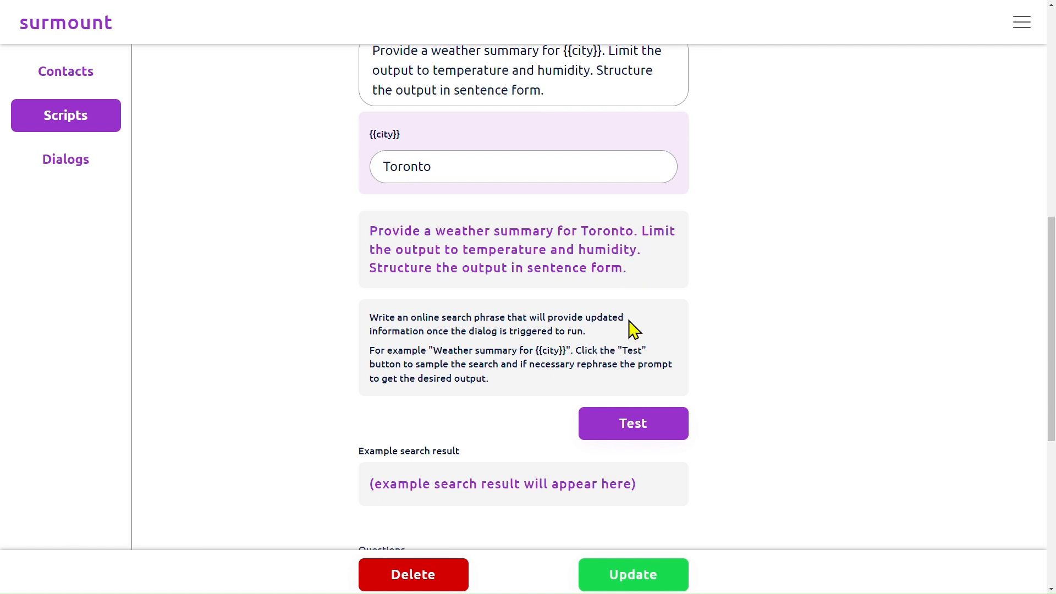
Test the online search for Toronto and read the example search result.
{"action": "scroll", "coordinate": [641, 352], "scroll_direction": "down", "scroll_amount": 1}
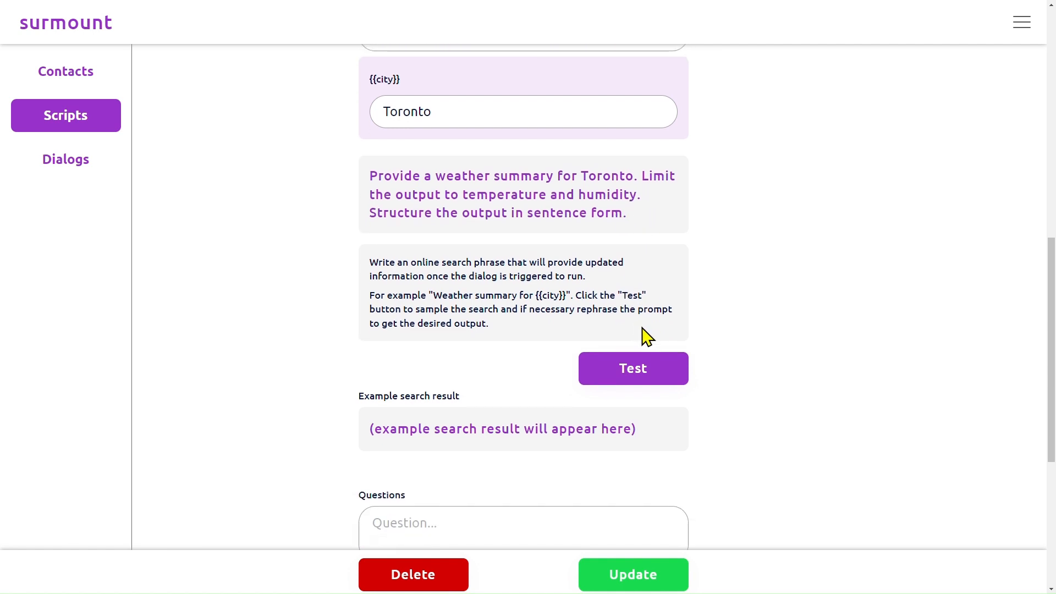
{"action": "left_click", "coordinate": [638, 371]}
{"action": "scroll", "coordinate": [740, 304], "scroll_direction": "down", "scroll_amount": 1}
{"action": "scroll", "coordinate": [740, 304], "scroll_direction": "down", "scroll_amount": 1}
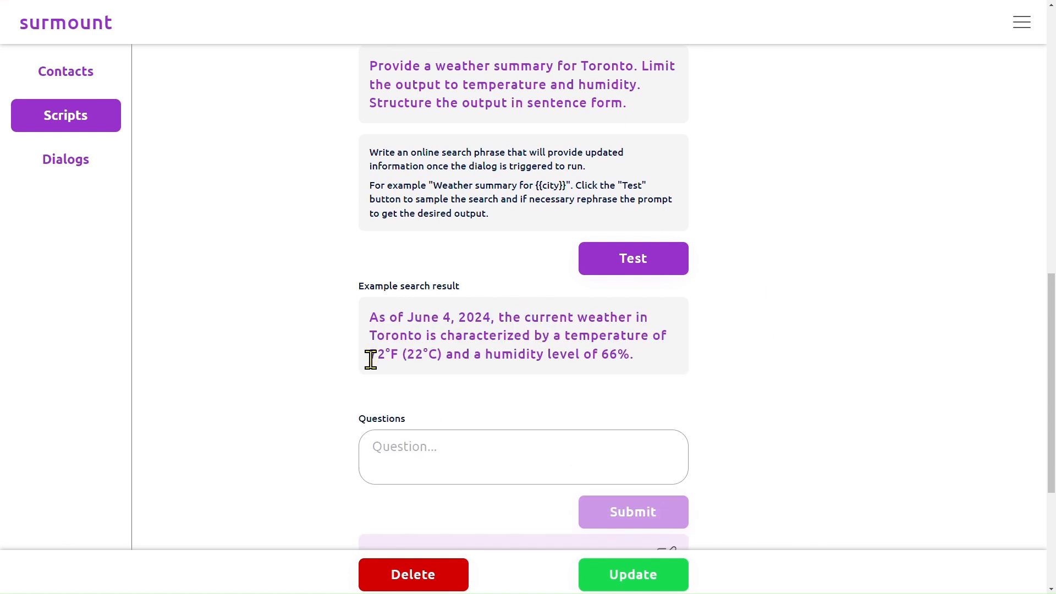
Append "Change units to metric." to the online search phrase and test the search again.
{"action": "scroll", "coordinate": [766, 337], "scroll_direction": "up", "scroll_amount": 4}
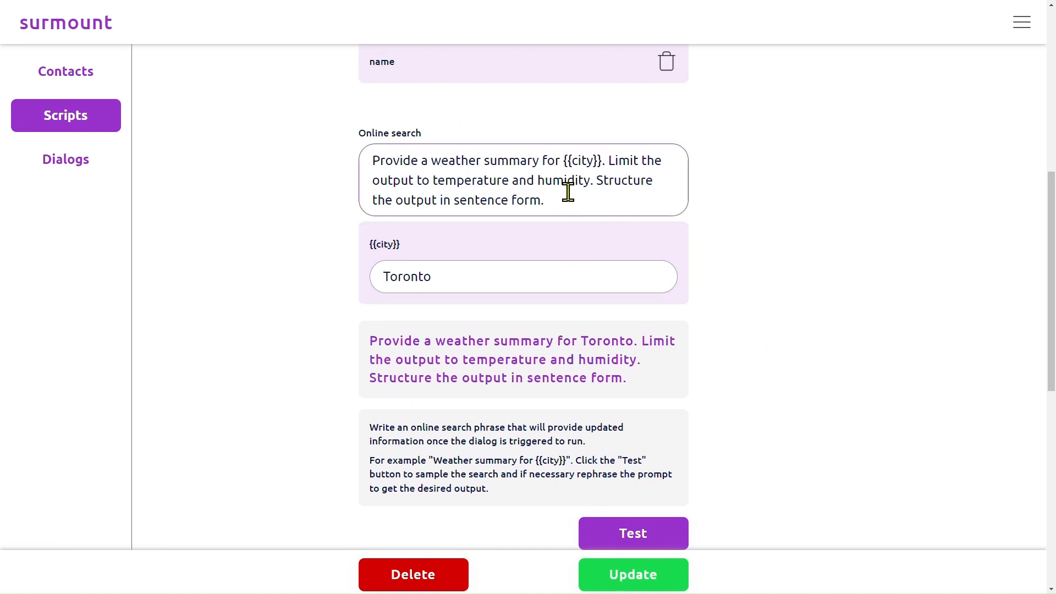
{"action": "left_click", "coordinate": [572, 202]}
{"action": "type", "text": "Change units to metrix."}
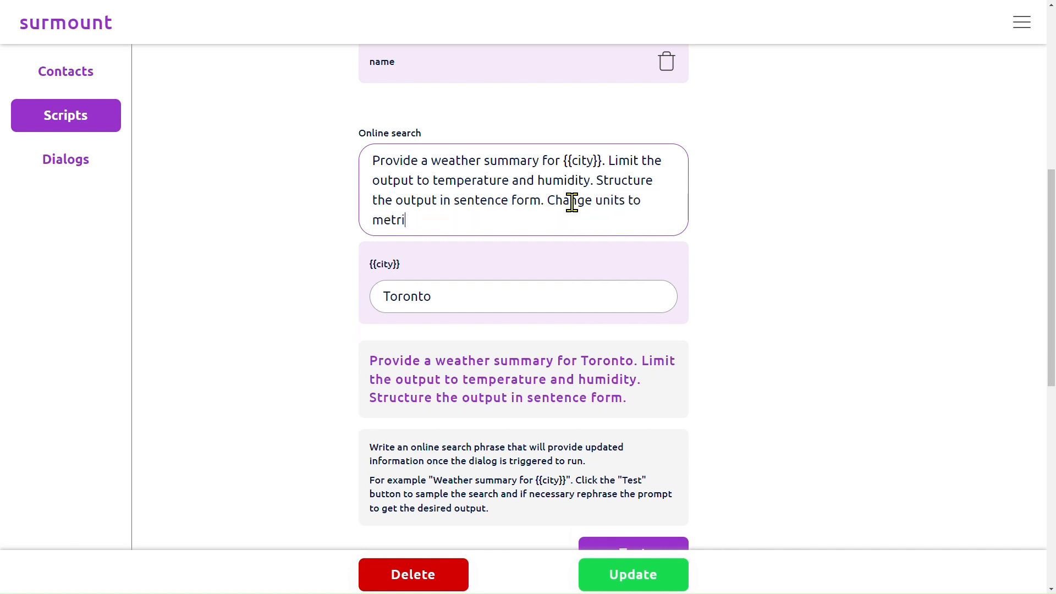
{"action": "left_click", "coordinate": [747, 263]}
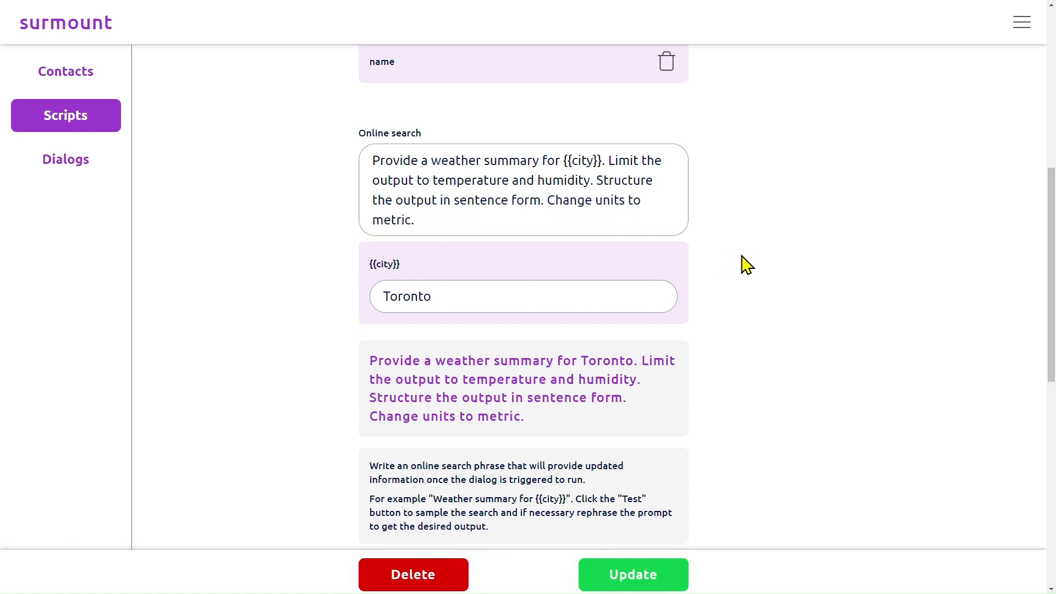
{"action": "scroll", "coordinate": [737, 275], "scroll_direction": "down", "scroll_amount": 5}
{"action": "left_click", "coordinate": [659, 301]}
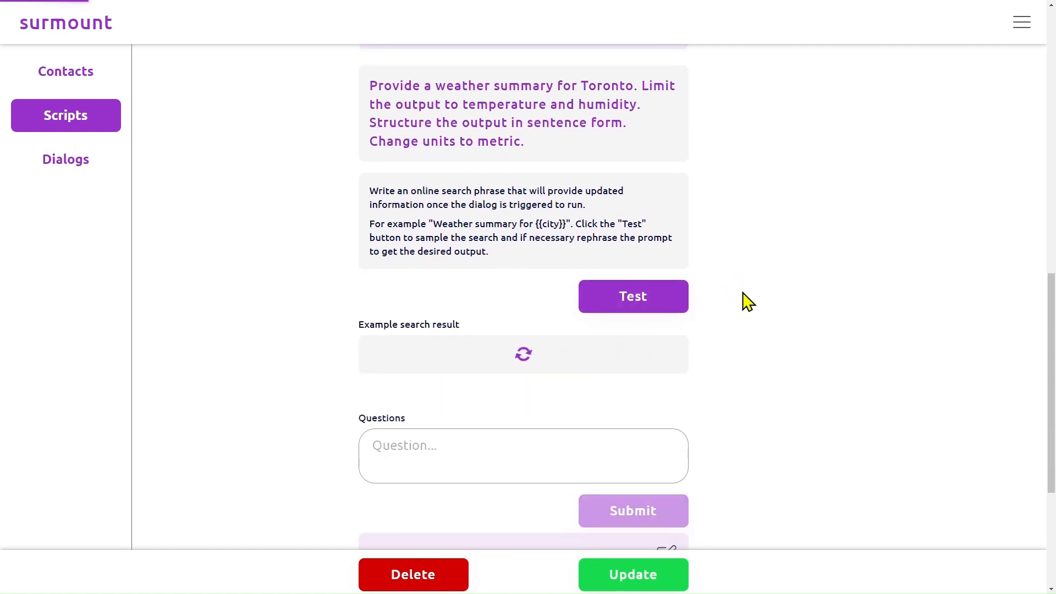
Add the question "How tall are you?" to the script.
{"action": "scroll", "coordinate": [558, 329], "scroll_direction": "down", "scroll_amount": 3}
{"action": "left_click", "coordinate": [558, 329]}
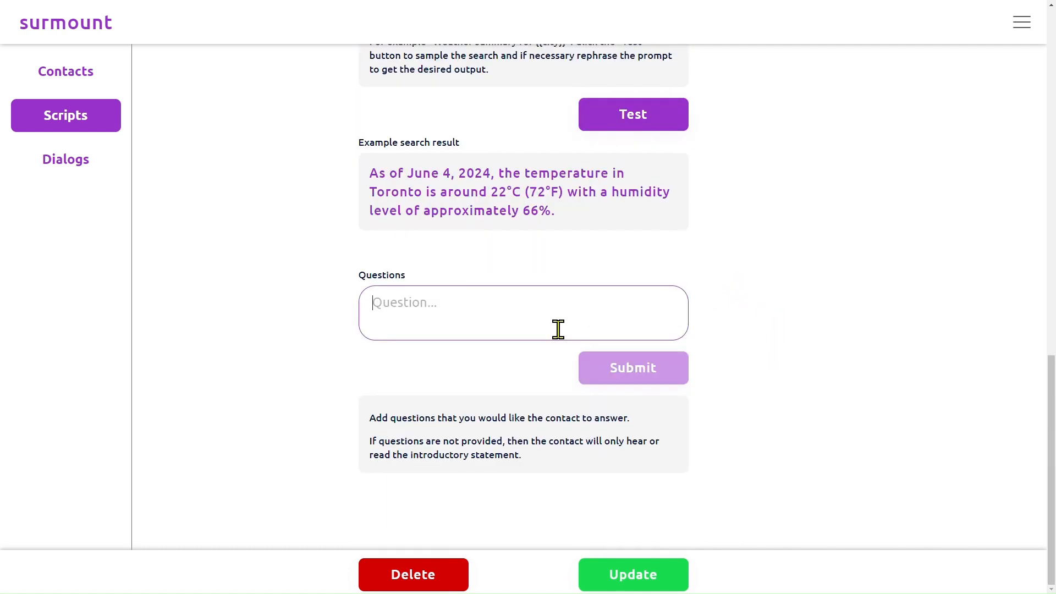
{"action": "type", "text": "How tall are you?"}
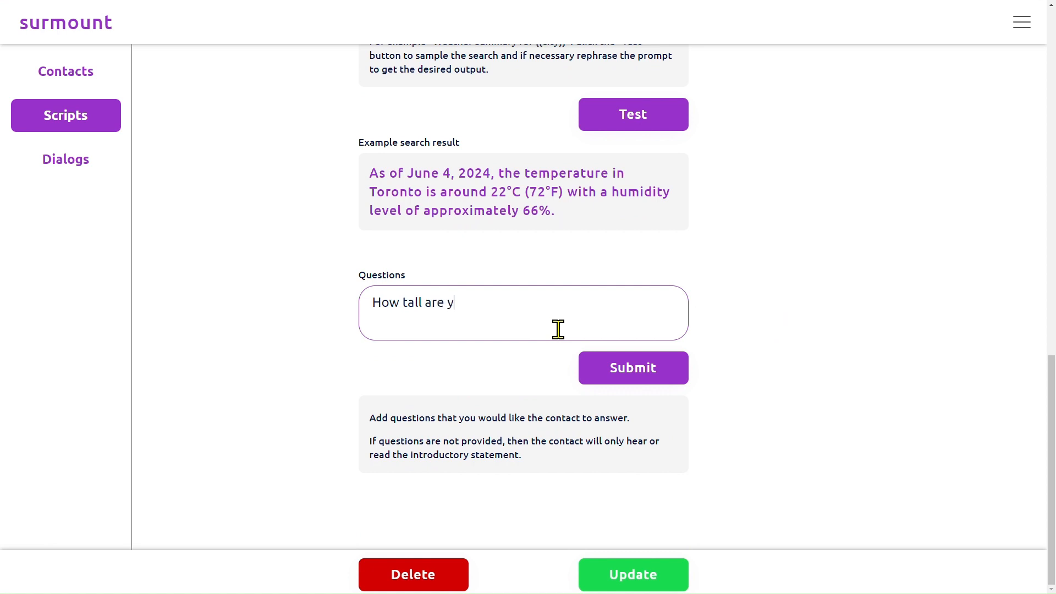
{"action": "left_click", "coordinate": [602, 373]}
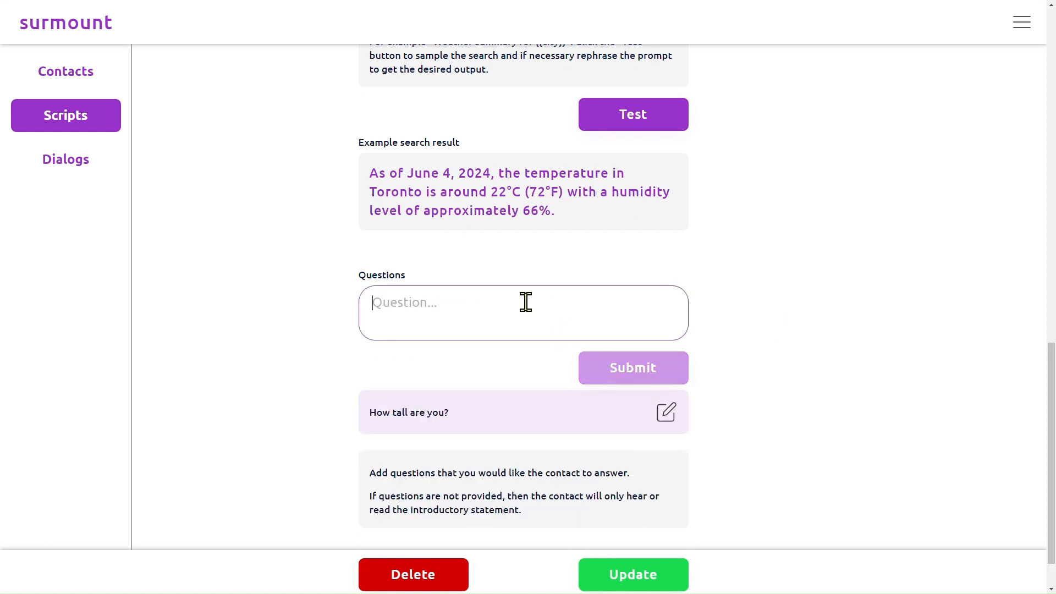
Add a second question, "Where do you live?", to the script.
{"action": "type", "text": "Where "}
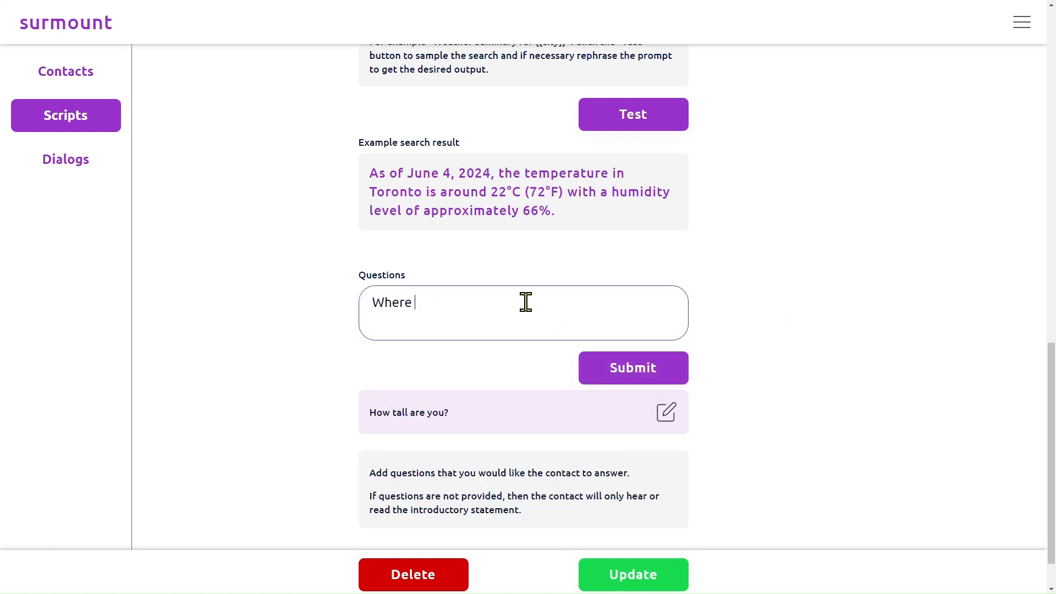
{"action": "type", "text": "do you live?"}
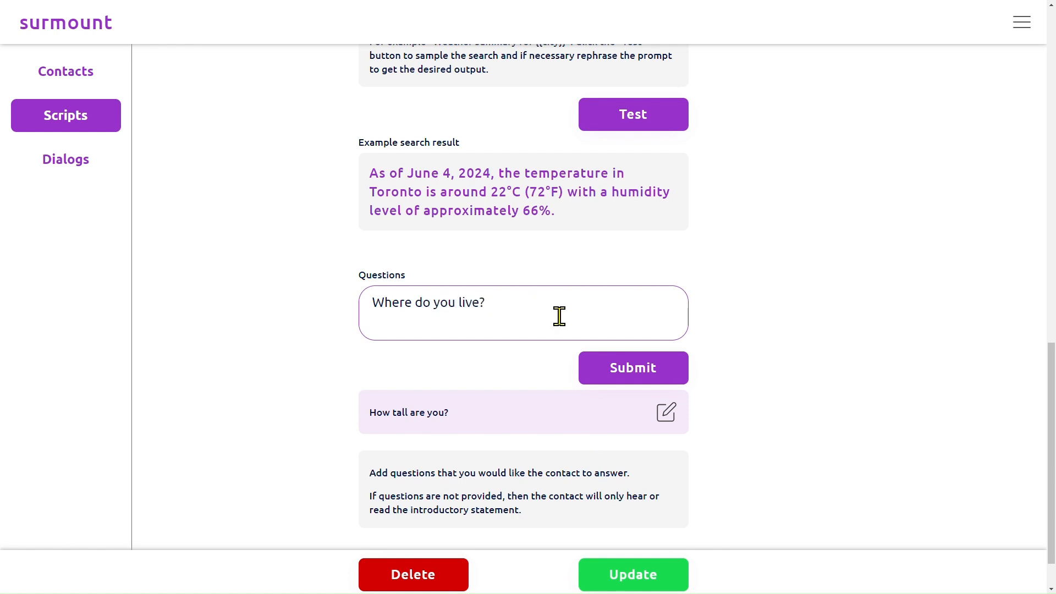
{"action": "left_click", "coordinate": [610, 380]}
Look over the script's questions, initial statement and online search section.
{"action": "scroll", "coordinate": [694, 305], "scroll_direction": "down", "scroll_amount": 2}
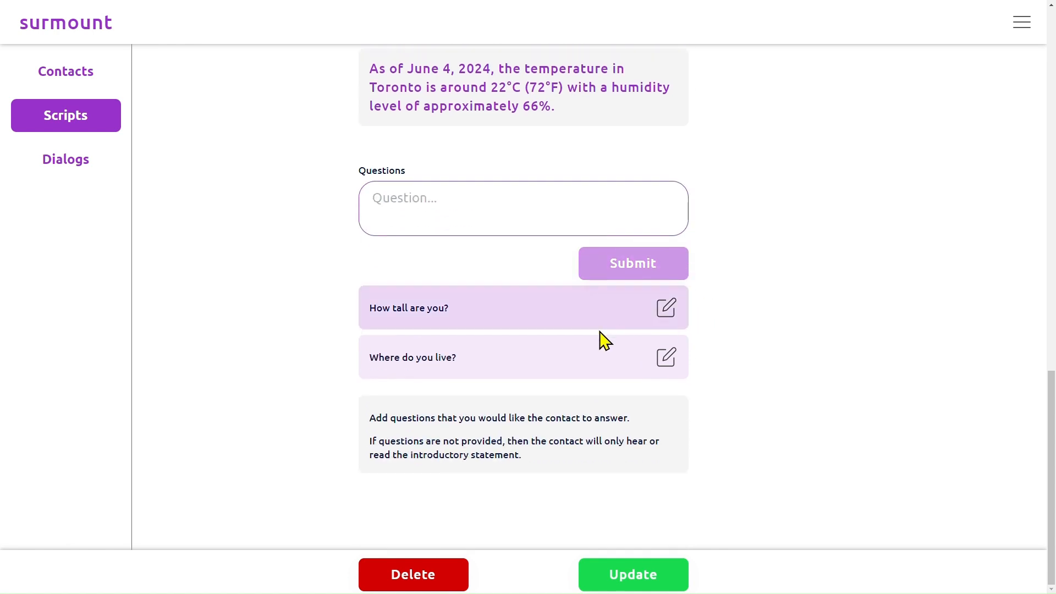
{"action": "scroll", "coordinate": [594, 443], "scroll_direction": "up", "scroll_amount": 10}
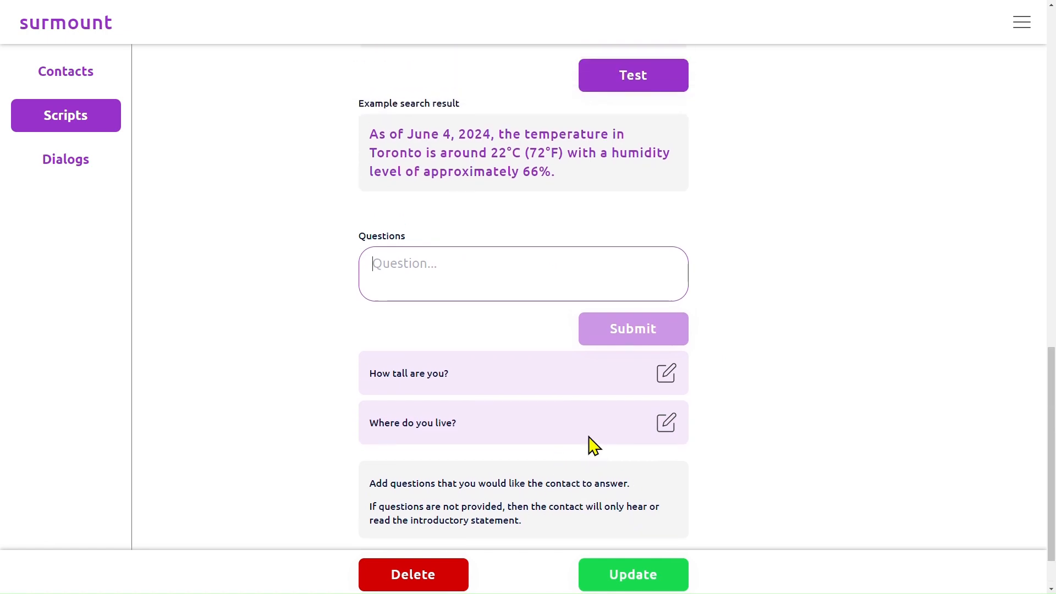
{"action": "scroll", "coordinate": [415, 283], "scroll_direction": "down", "scroll_amount": 6}
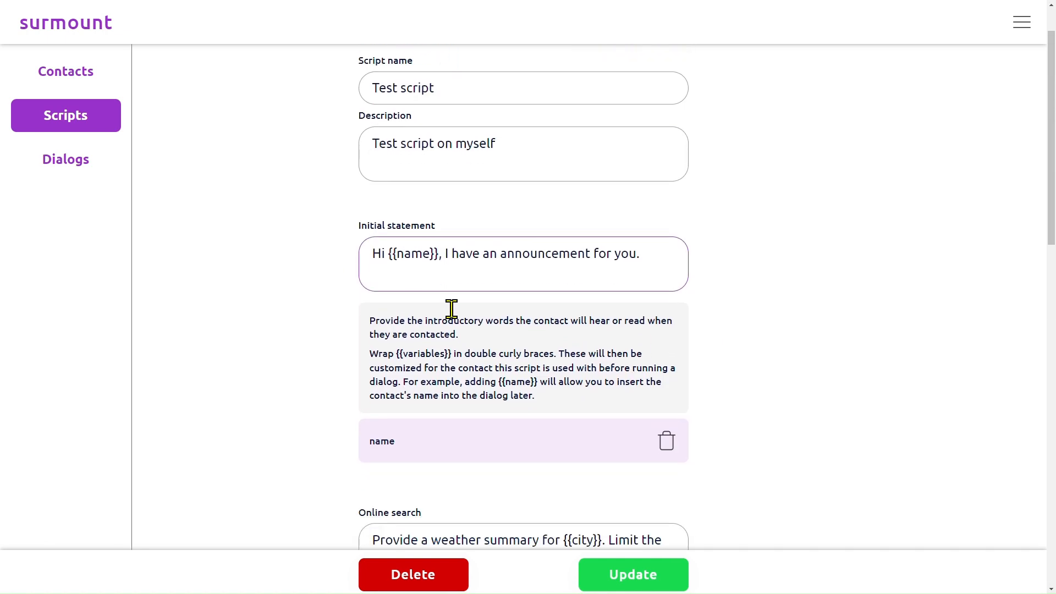
{"action": "scroll", "coordinate": [417, 266], "scroll_direction": "down", "scroll_amount": 9}
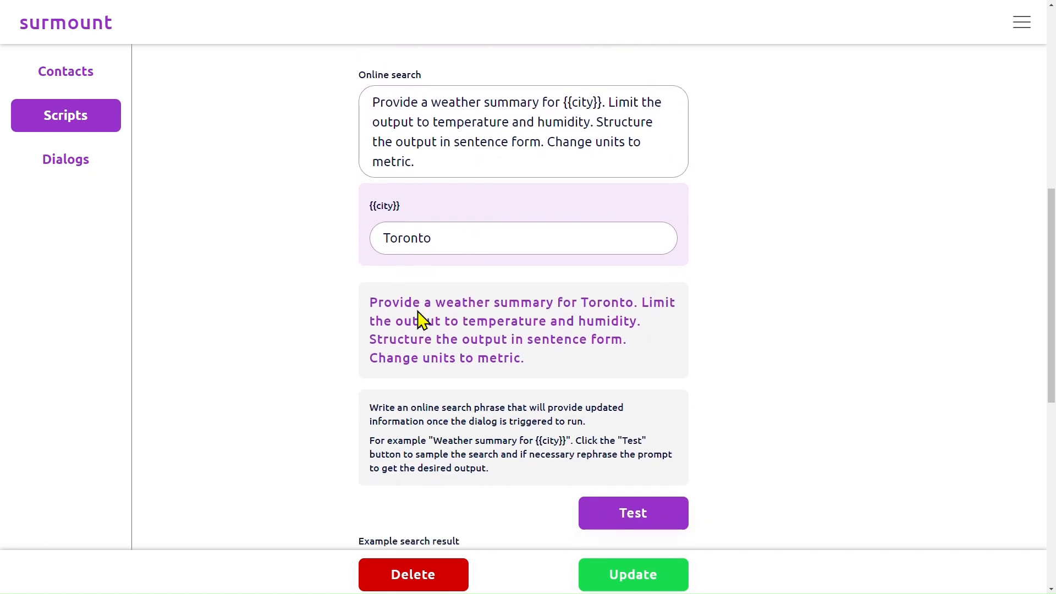
Save the changes made to the test script.
{"action": "scroll", "coordinate": [428, 435], "scroll_direction": "down", "scroll_amount": 4}
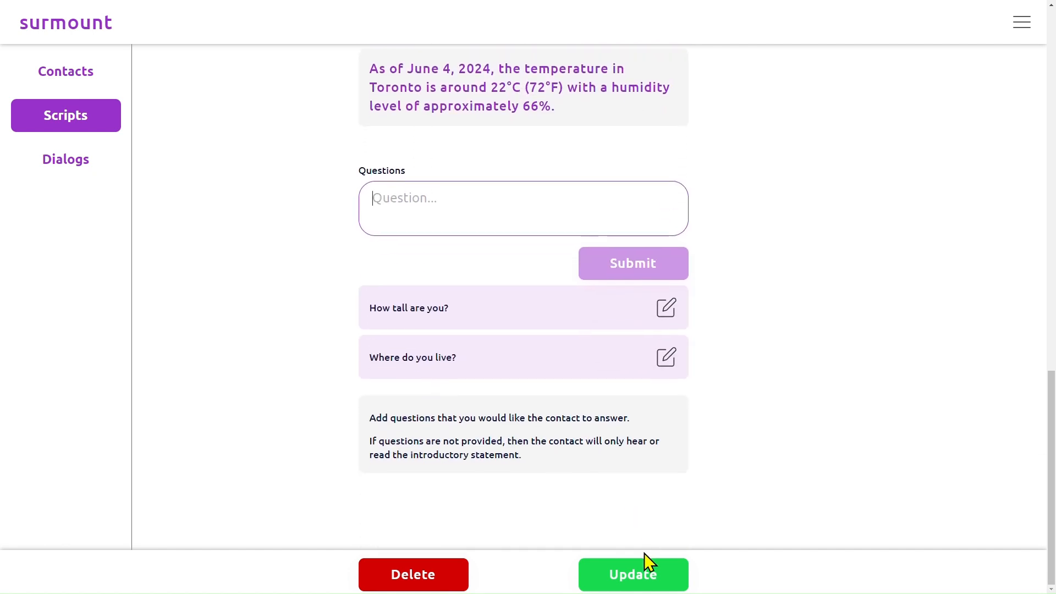
{"action": "left_click", "coordinate": [650, 578]}
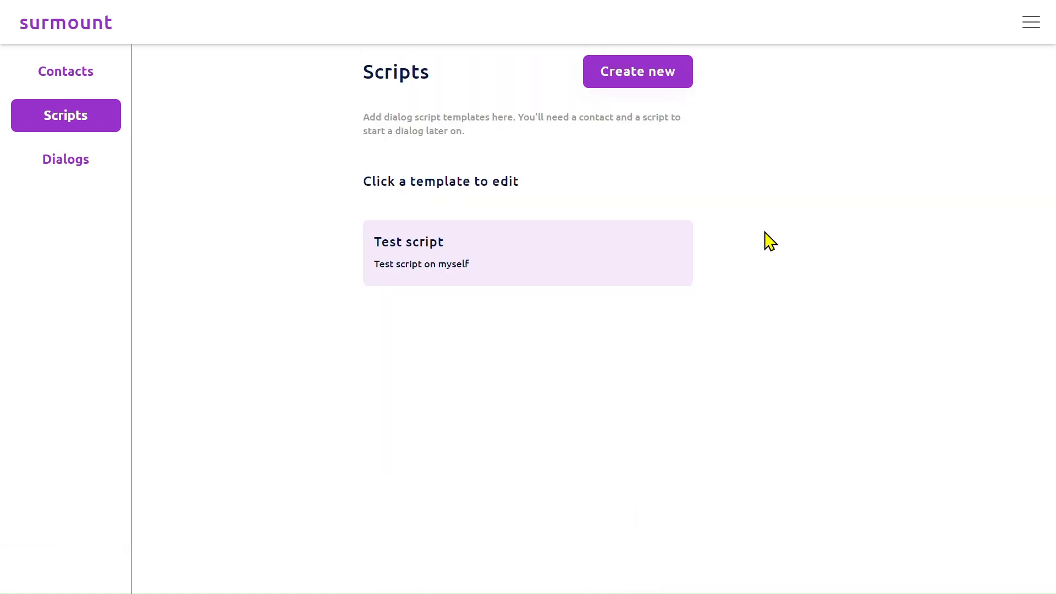
Create a new dialog with the contact "My Self" and the script "Test script".
{"action": "left_click", "coordinate": [66, 172]}
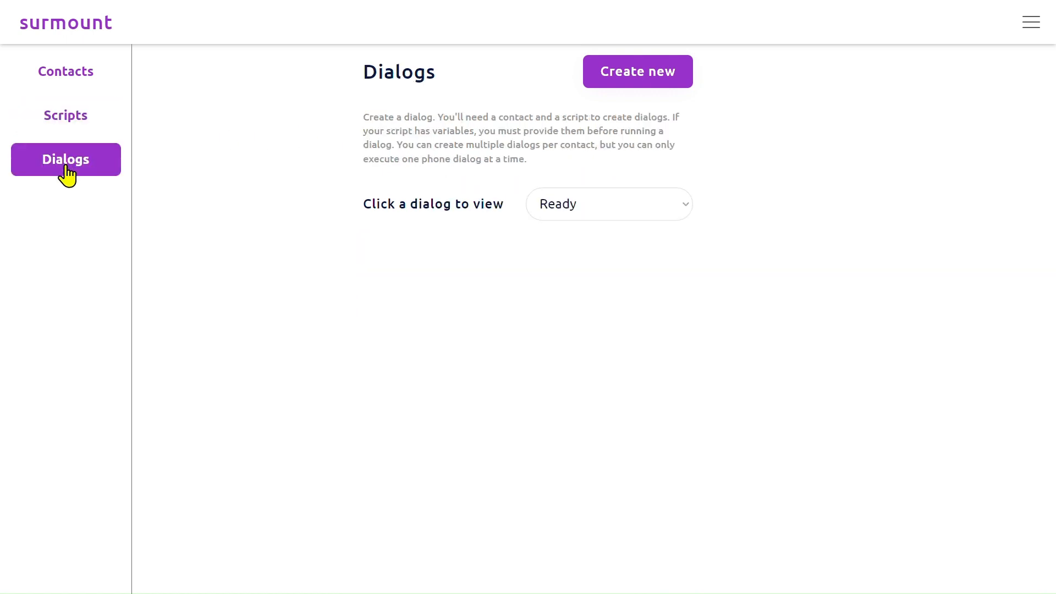
{"action": "left_click", "coordinate": [635, 91]}
{"action": "left_click", "coordinate": [440, 192]}
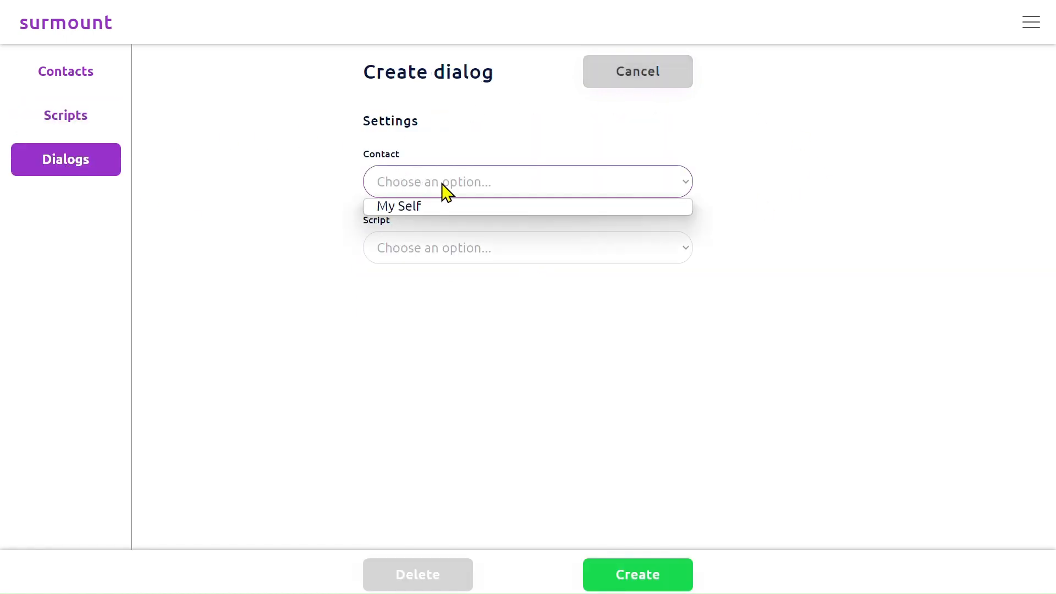
{"action": "left_click", "coordinate": [438, 205]}
{"action": "left_click", "coordinate": [459, 246]}
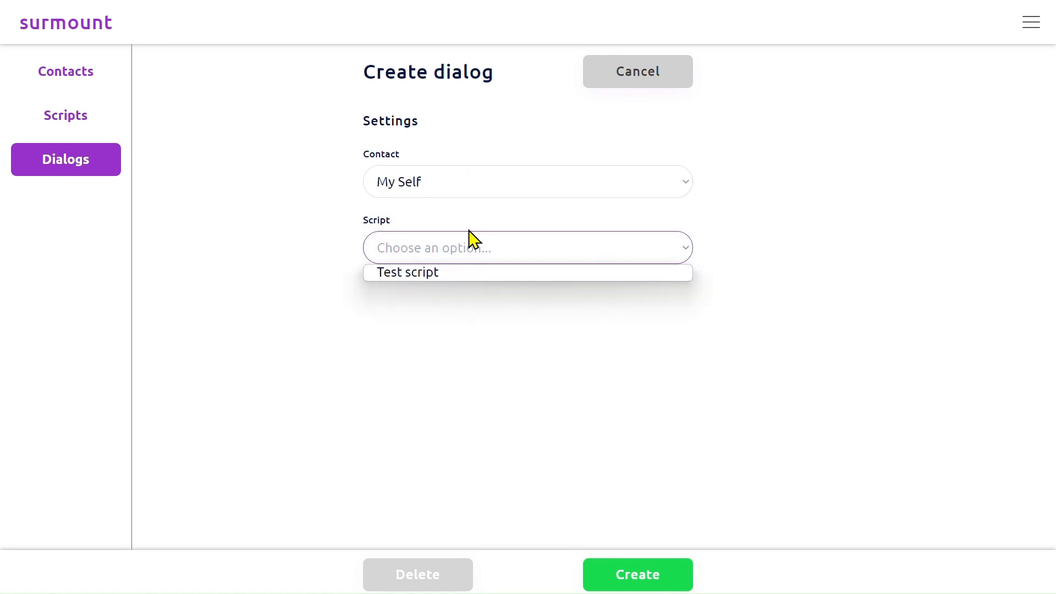
{"action": "left_click", "coordinate": [463, 272]}
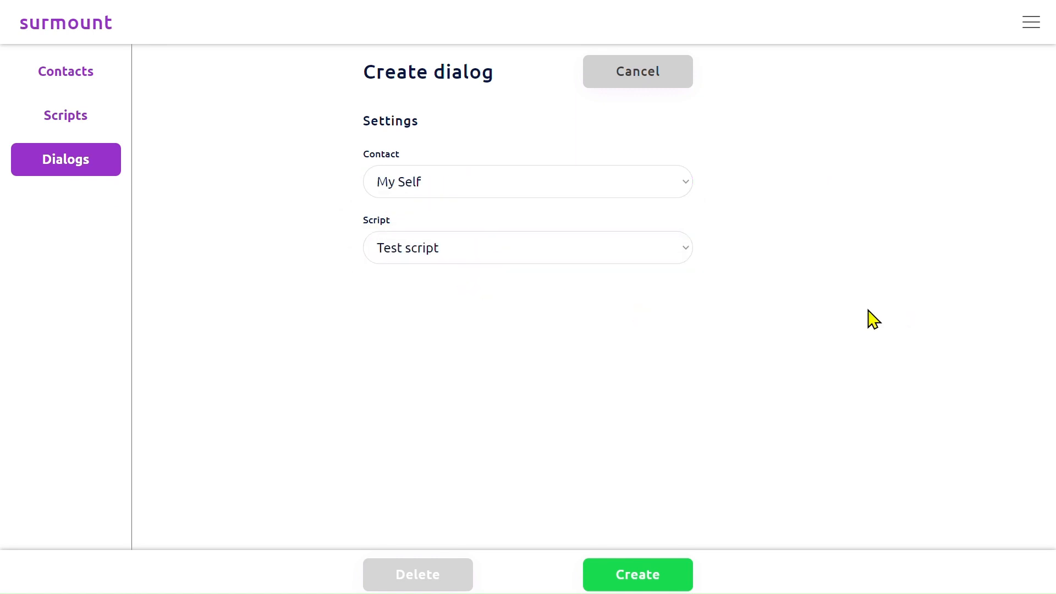
{"action": "left_click", "coordinate": [658, 582]}
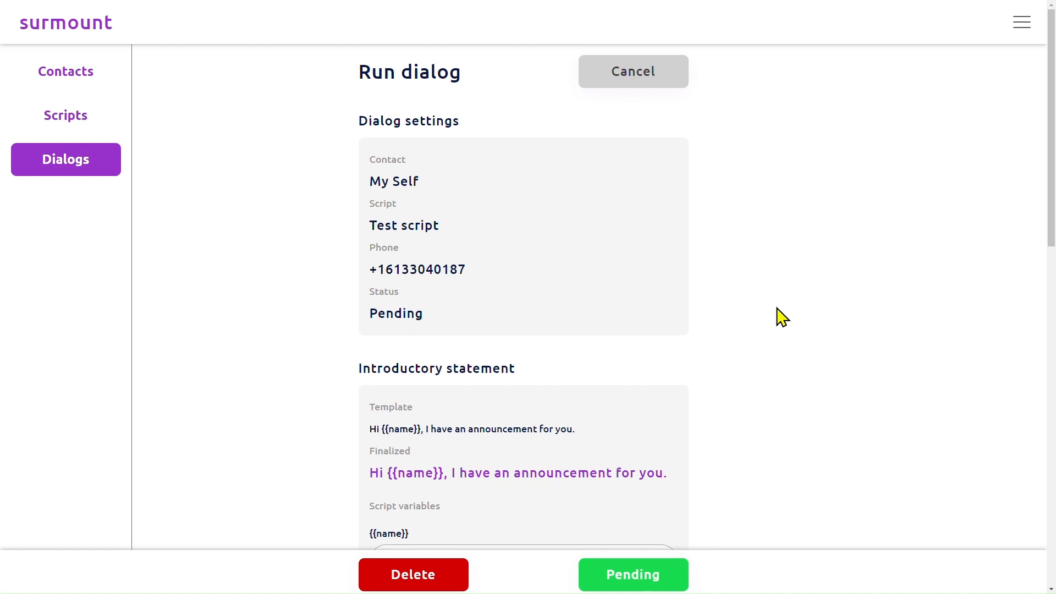
Fill the introductory statement's {{name}} variable with the contact's first name and save the variables.
{"action": "scroll", "coordinate": [738, 315], "scroll_direction": "down", "scroll_amount": 5}
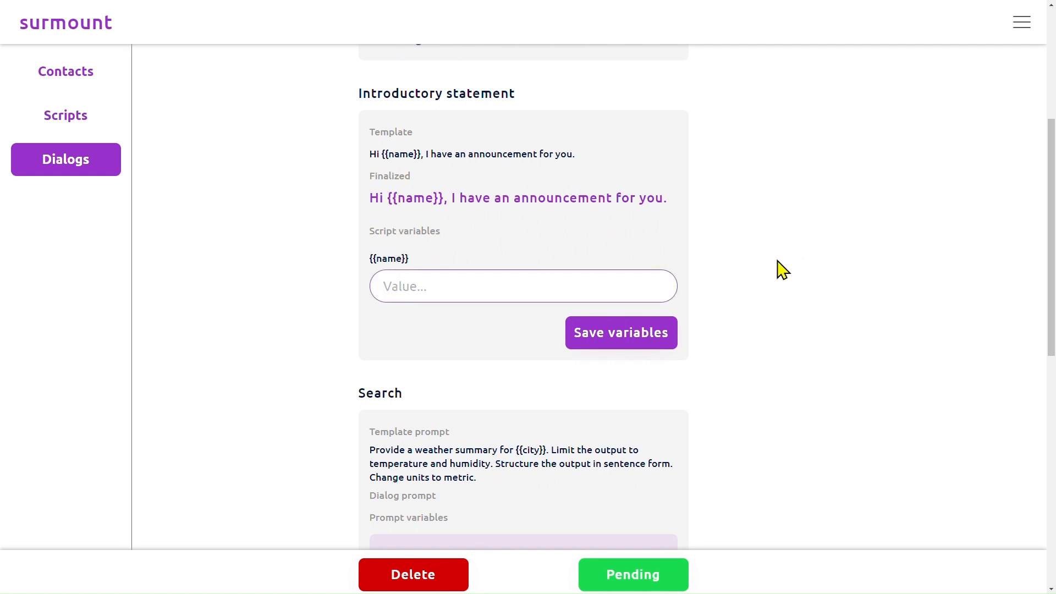
{"action": "type", "text": "Henry"}
{"action": "left_click", "coordinate": [620, 334]}
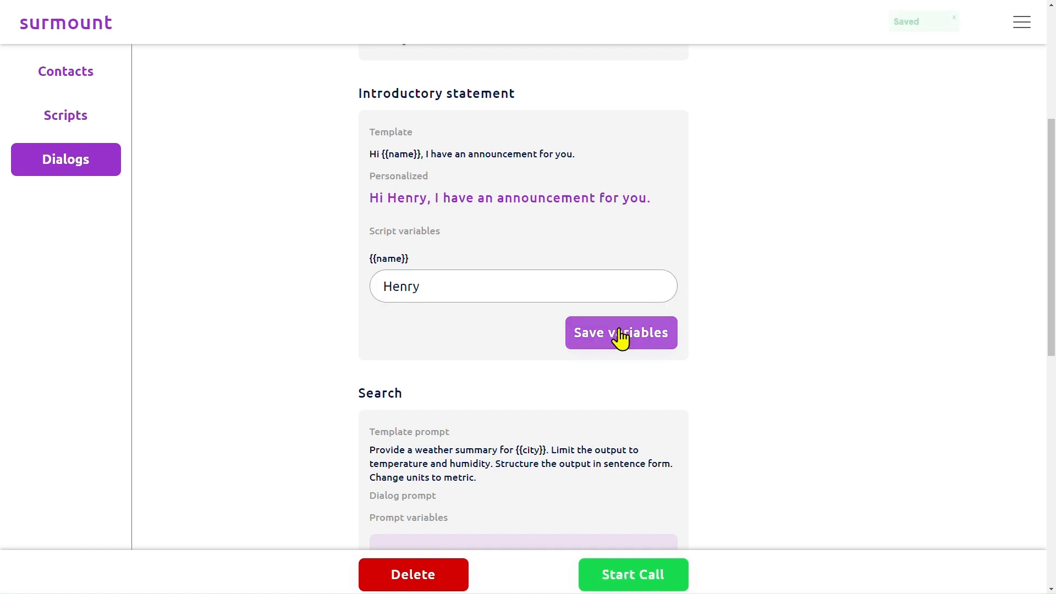
Set the {{city}} variable of the dialog's search prompt to Toronto.
{"action": "scroll", "coordinate": [495, 225], "scroll_direction": "down", "scroll_amount": 5}
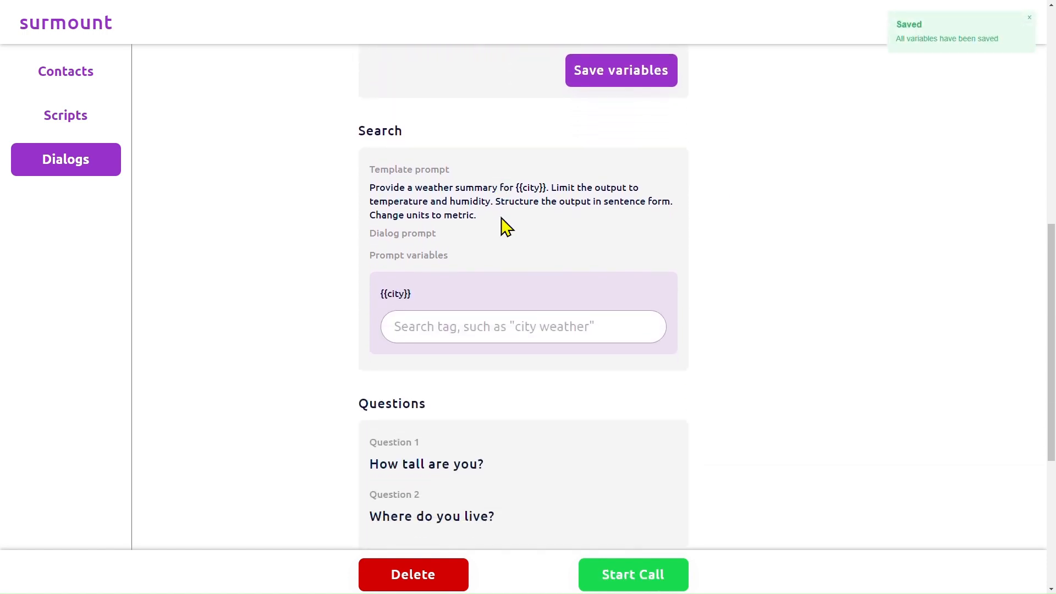
{"action": "left_click", "coordinate": [435, 322]}
{"action": "type", "text": "Toron"}
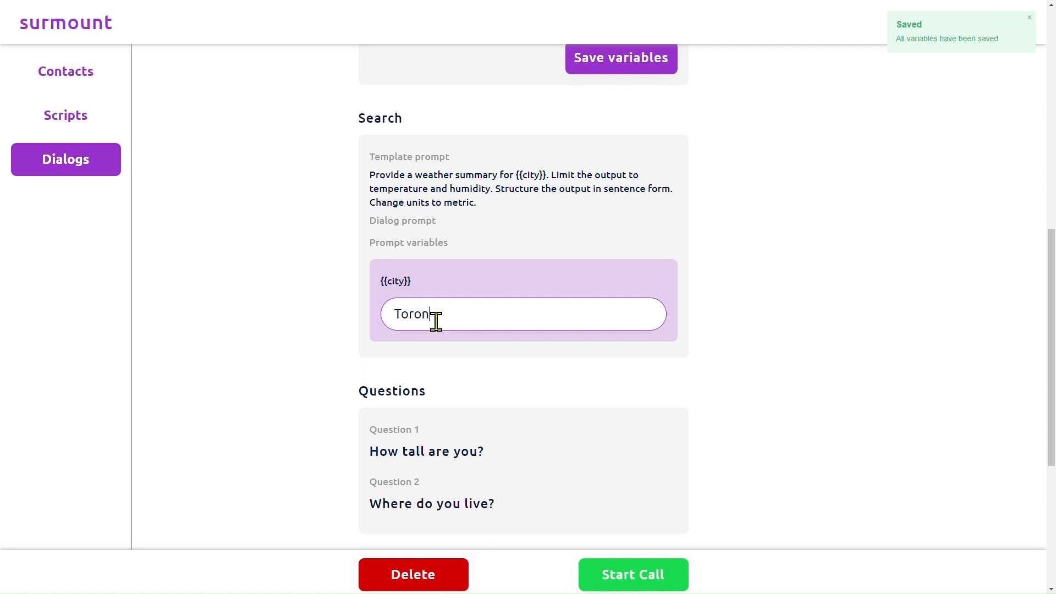
{"action": "type", "text": "to"}
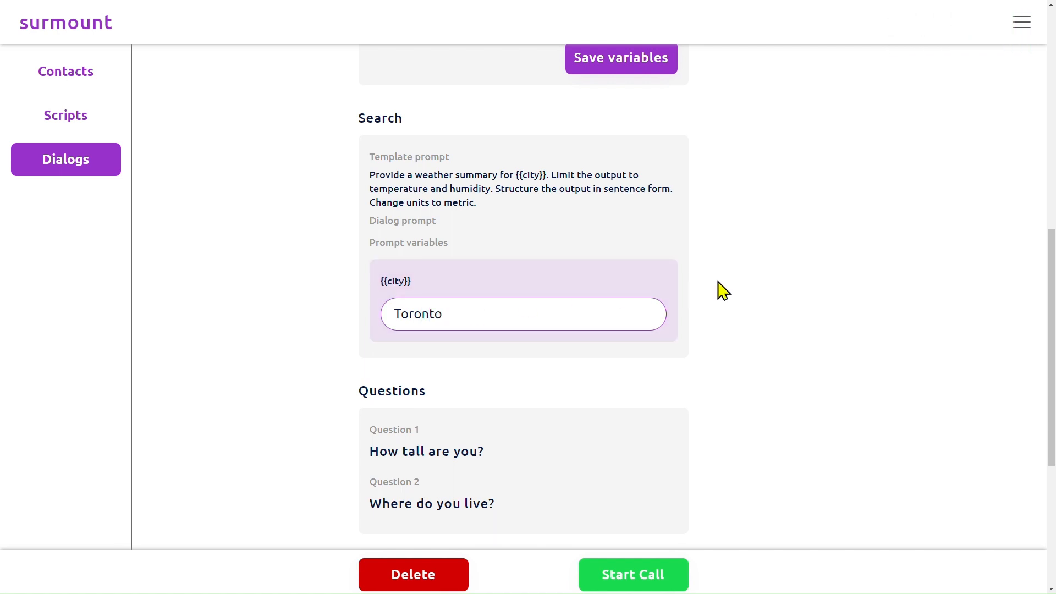
{"action": "left_click", "coordinate": [719, 283]}
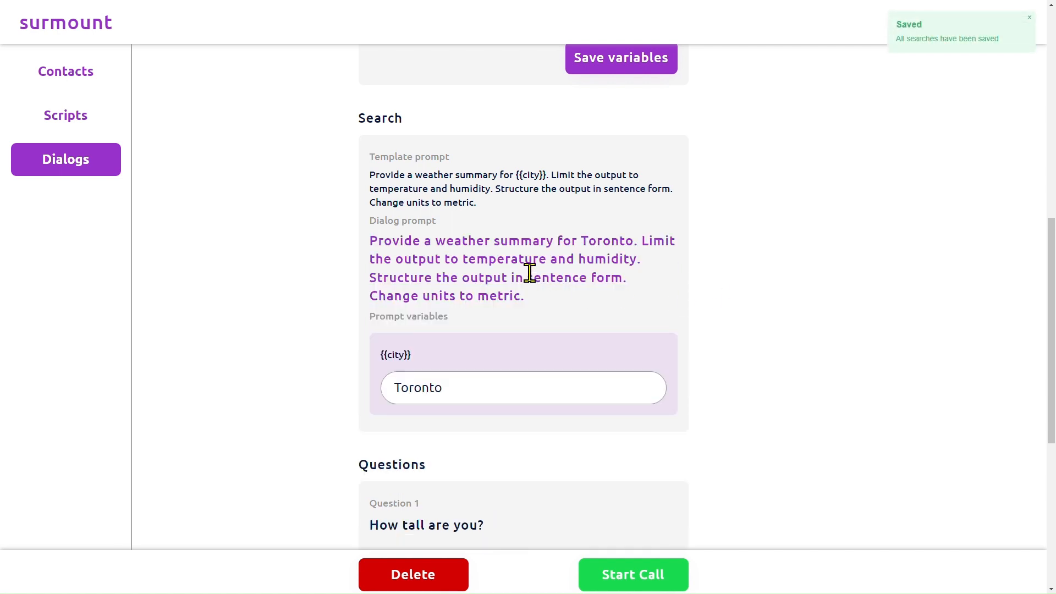
Start the dialog's phone call without a schedule and confirm the start.
{"action": "scroll", "coordinate": [464, 266], "scroll_direction": "down", "scroll_amount": 7}
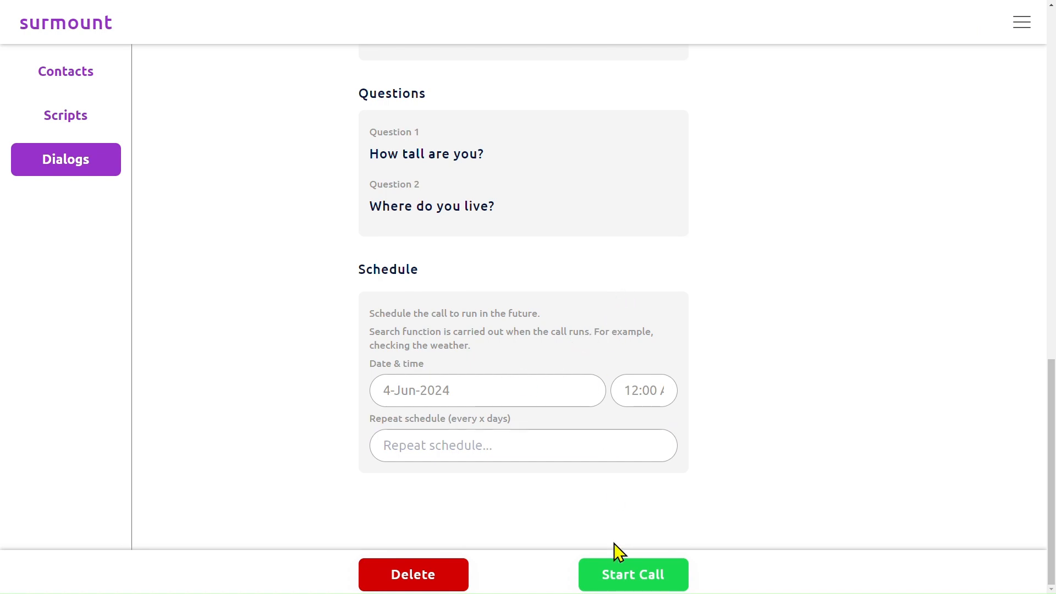
{"action": "left_click", "coordinate": [632, 576]}
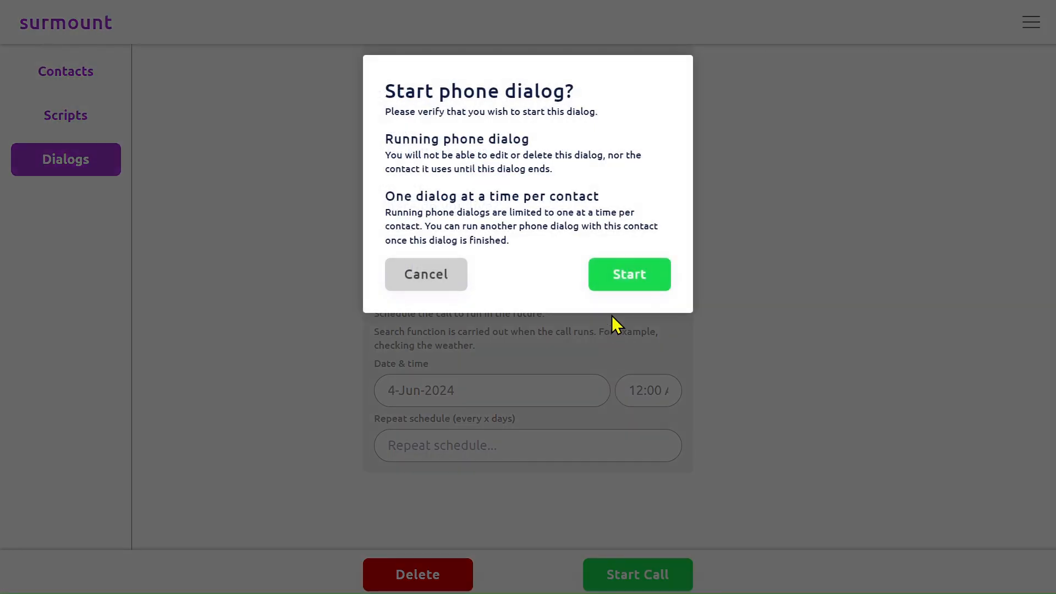
{"action": "left_click", "coordinate": [625, 283]}
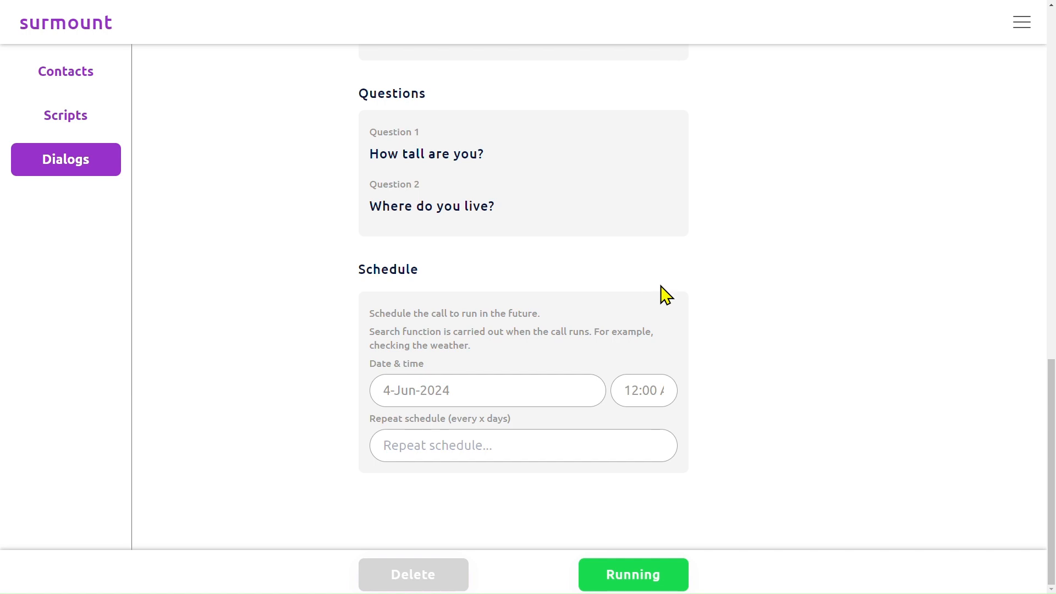
Look over the started dialog's status, introductory statement, search prompt, questions and schedule during the call.
{"action": "scroll", "coordinate": [737, 302], "scroll_direction": "up", "scroll_amount": 8}
{"action": "scroll", "coordinate": [738, 302], "scroll_direction": "up", "scroll_amount": 9}
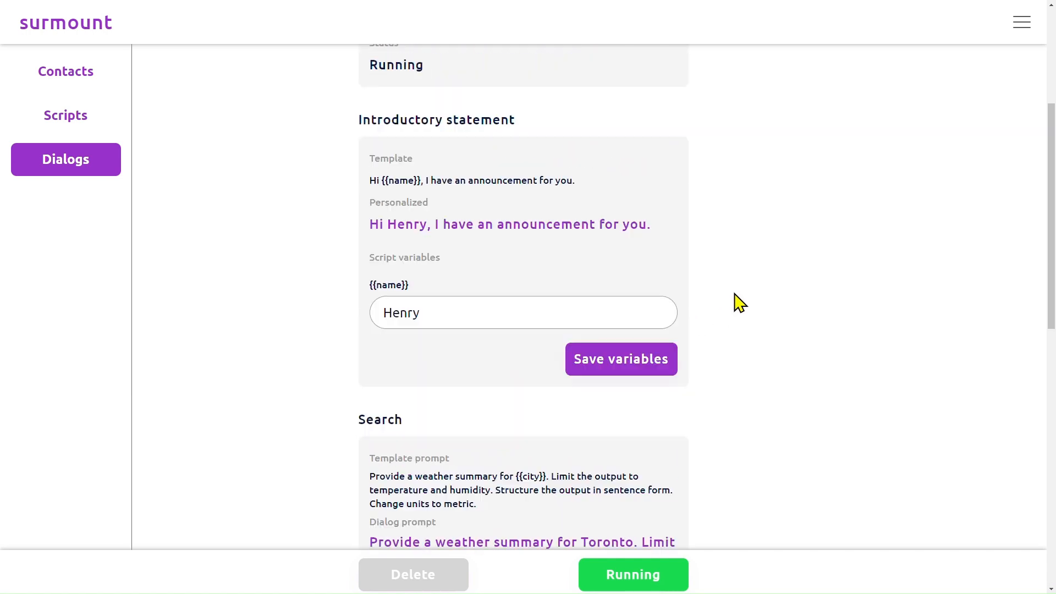
{"action": "scroll", "coordinate": [737, 301], "scroll_direction": "down", "scroll_amount": 13}
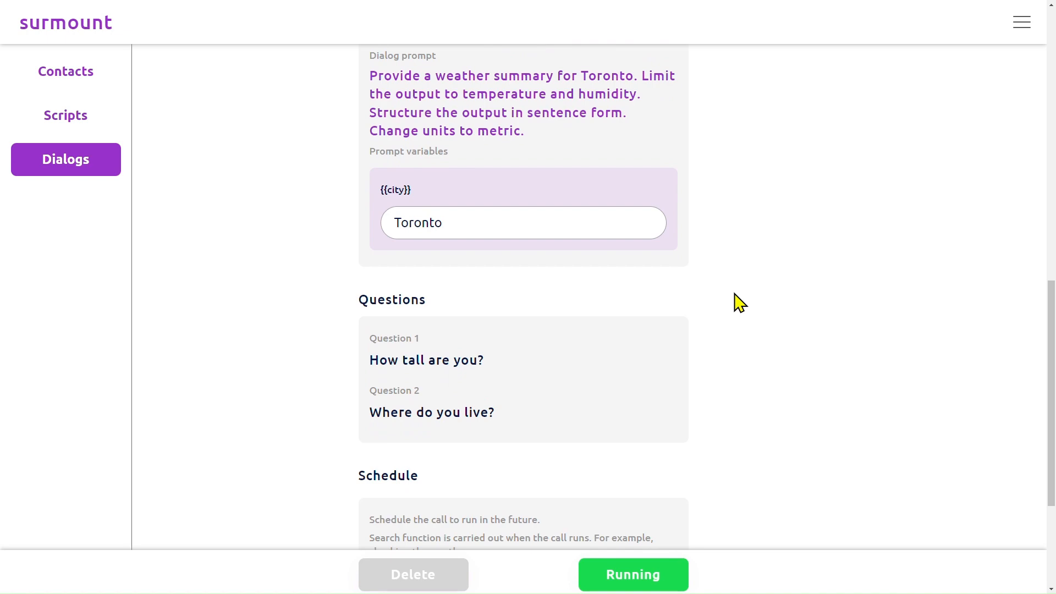
{"action": "scroll", "coordinate": [737, 302], "scroll_direction": "down", "scroll_amount": 4}
{"action": "scroll", "coordinate": [737, 302], "scroll_direction": "up", "scroll_amount": 14}
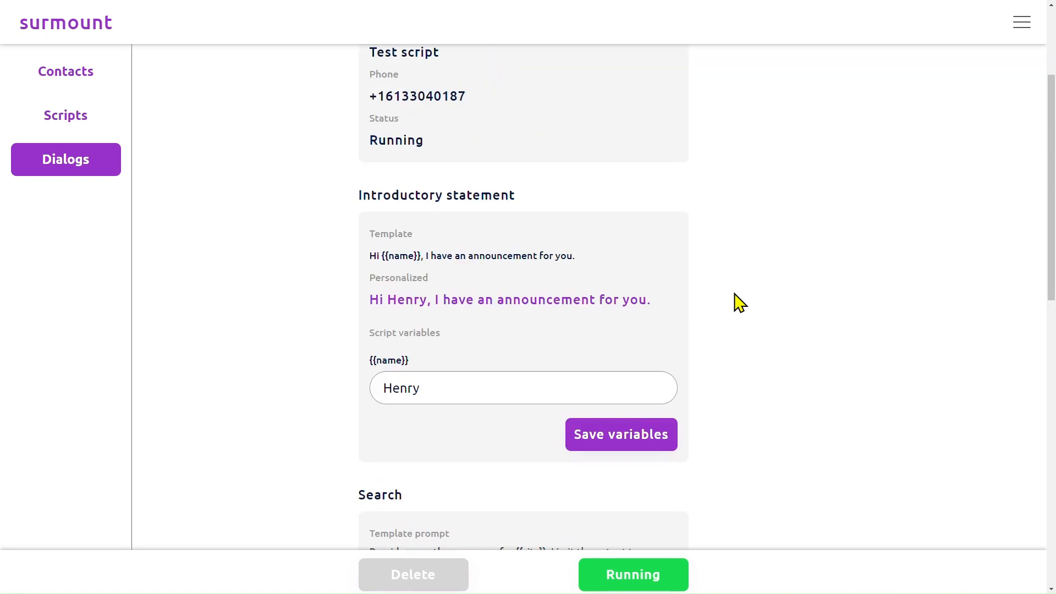
{"action": "scroll", "coordinate": [737, 302], "scroll_direction": "up", "scroll_amount": 2}
{"action": "scroll", "coordinate": [737, 301], "scroll_direction": "down", "scroll_amount": 15}
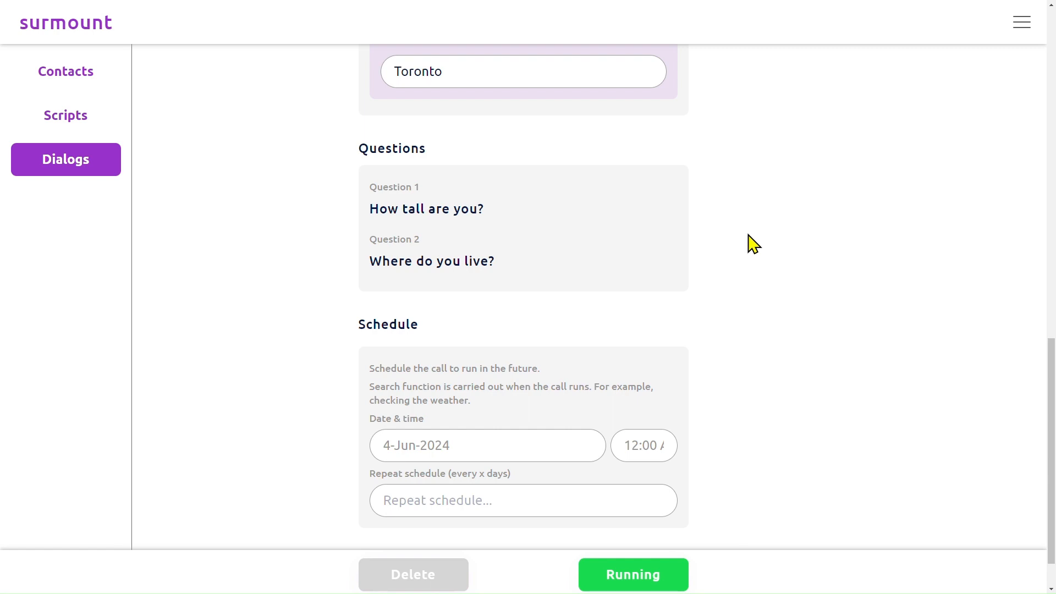
{"action": "scroll", "coordinate": [753, 243], "scroll_direction": "down", "scroll_amount": 1}
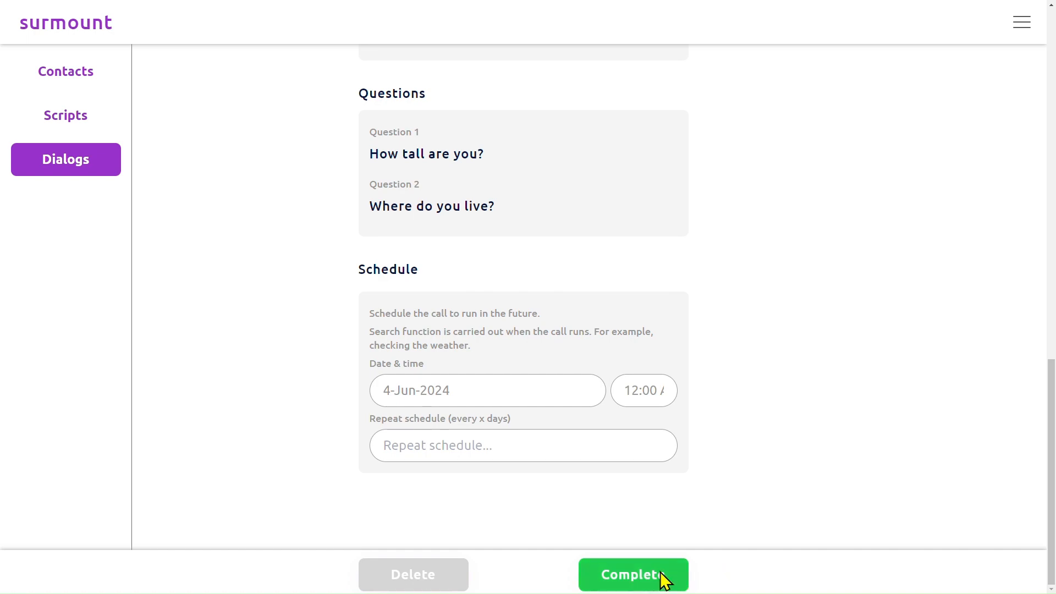
{"action": "scroll", "coordinate": [648, 193], "scroll_direction": "up", "scroll_amount": 4}
{"action": "scroll", "coordinate": [649, 192], "scroll_direction": "up", "scroll_amount": 11}
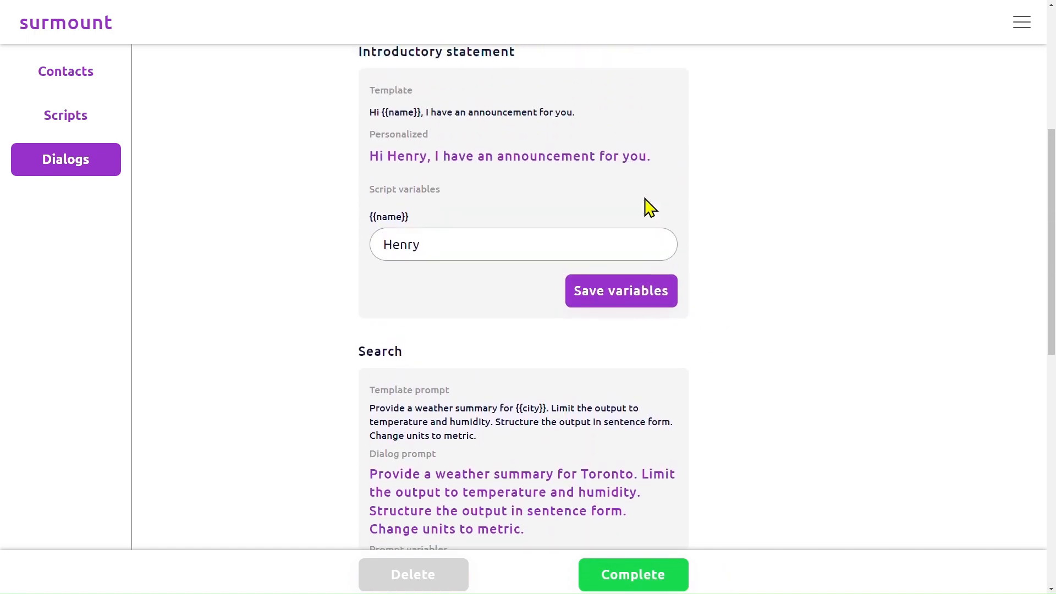
Leave the dialog page, filter the dialogs by the status Complete and open the "Test script" dialog.
{"action": "left_click", "coordinate": [626, 75]}
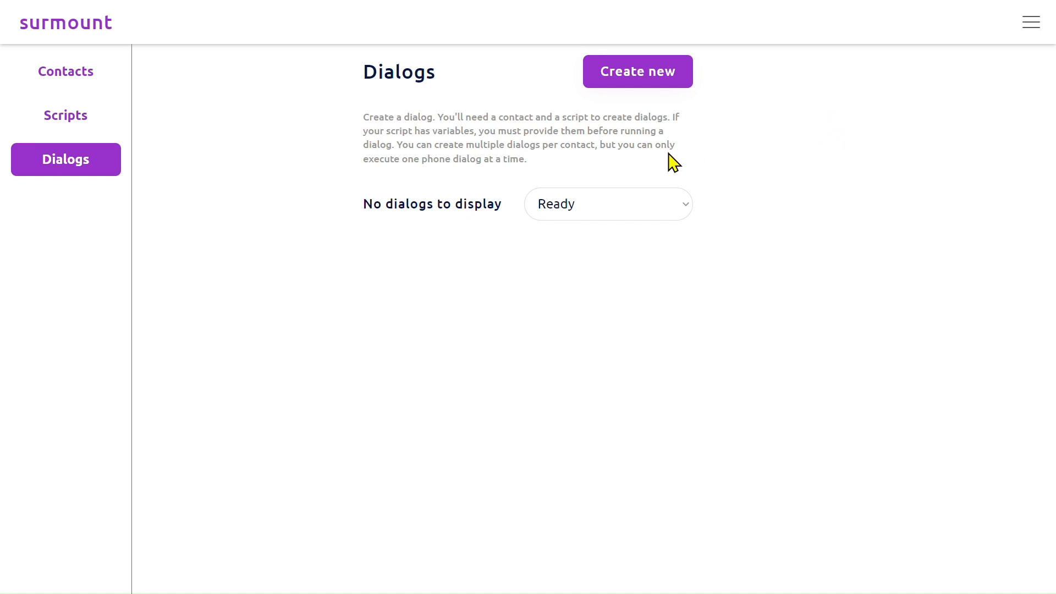
{"action": "left_click", "coordinate": [590, 211]}
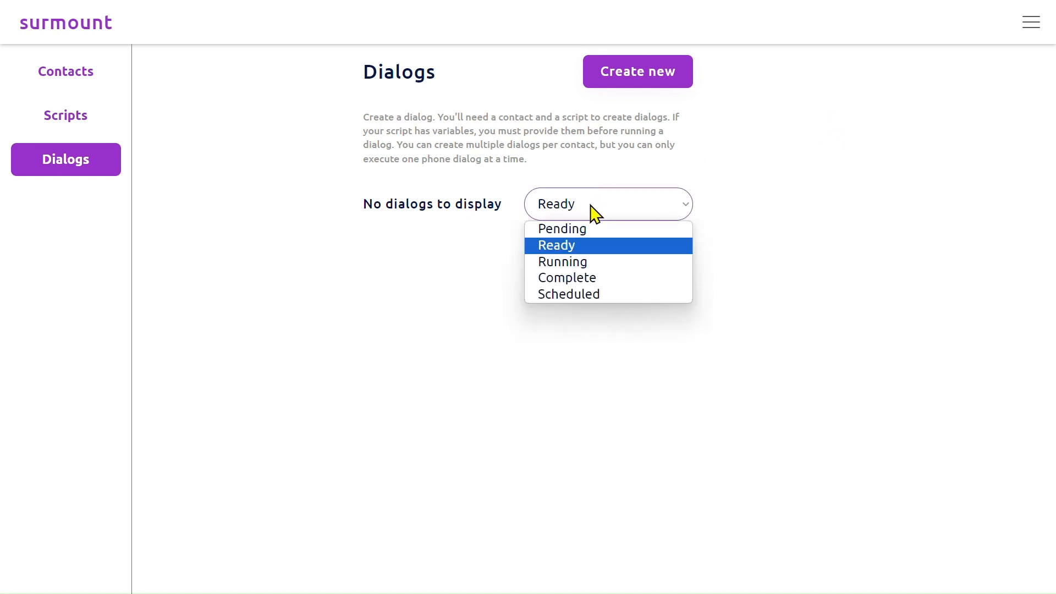
{"action": "left_click", "coordinate": [575, 278]}
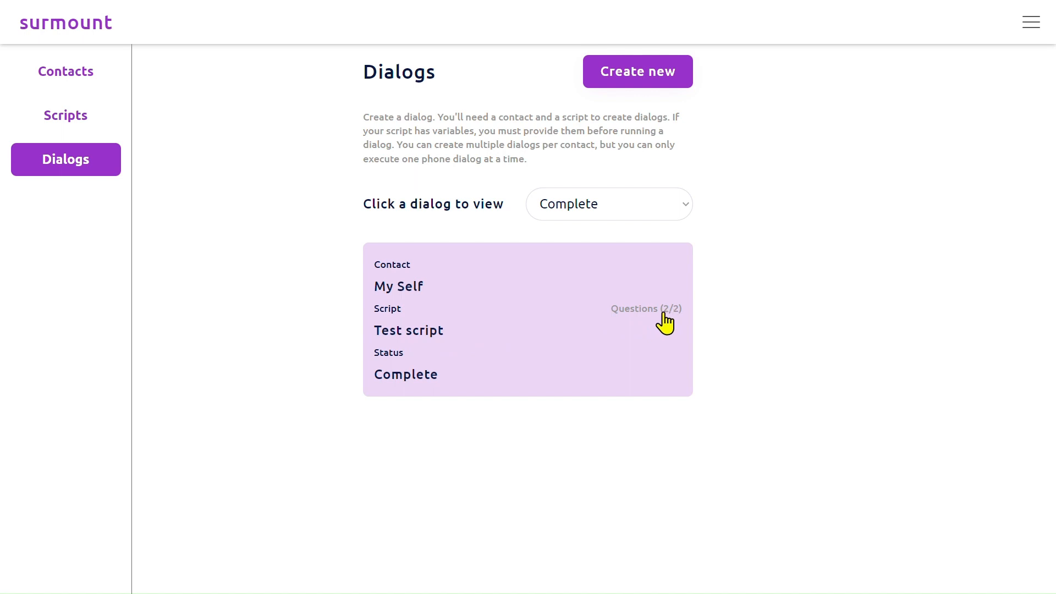
{"action": "left_click", "coordinate": [529, 321]}
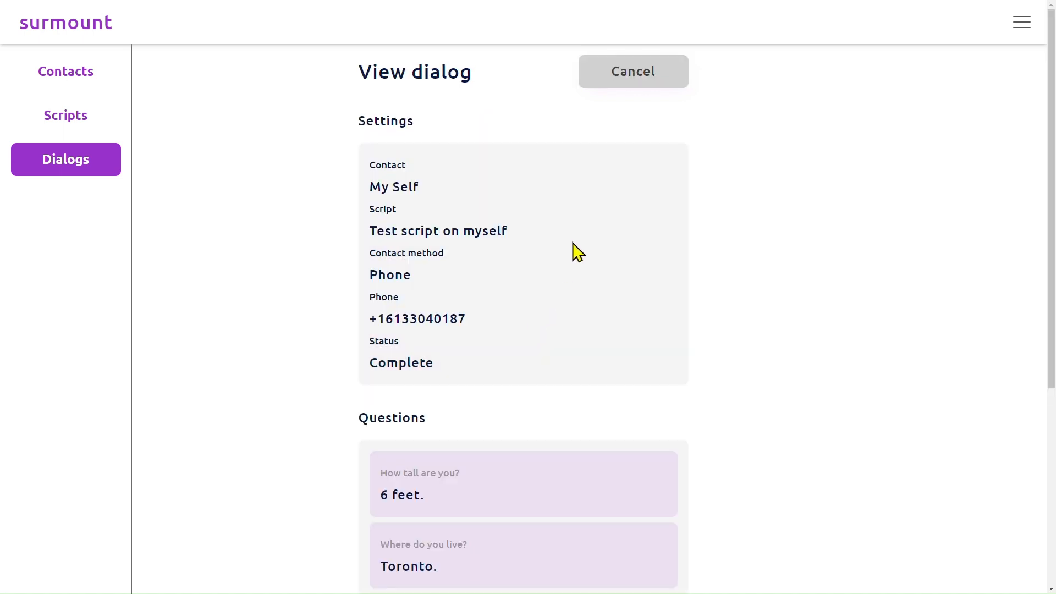
Examine the contact's recorded answers to the two questions in the completed dialog.
{"action": "scroll", "coordinate": [611, 250], "scroll_direction": "down", "scroll_amount": 5}
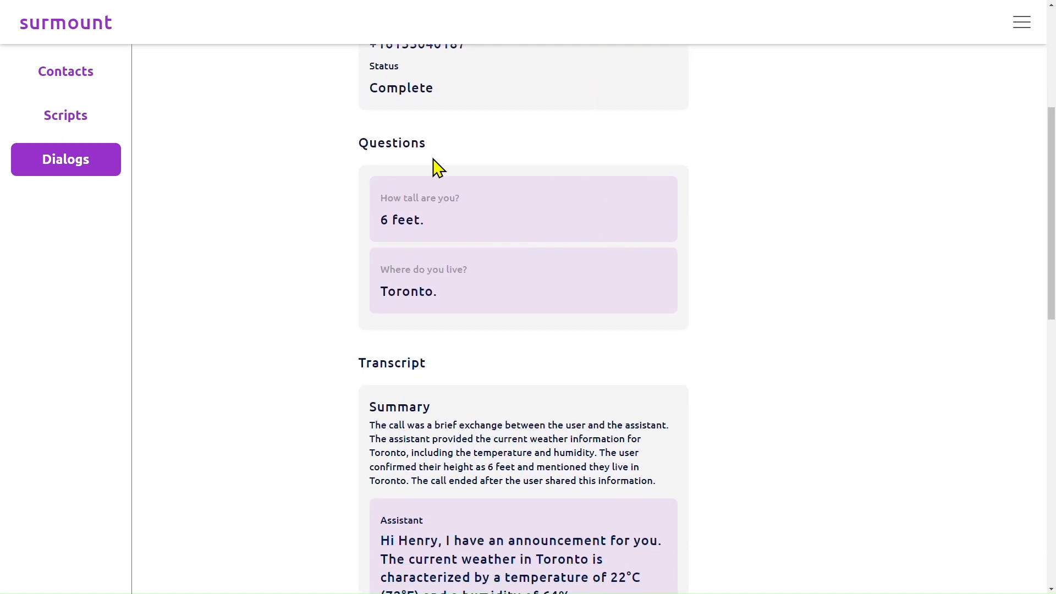
{"action": "scroll", "coordinate": [391, 196], "scroll_direction": "up", "scroll_amount": 1}
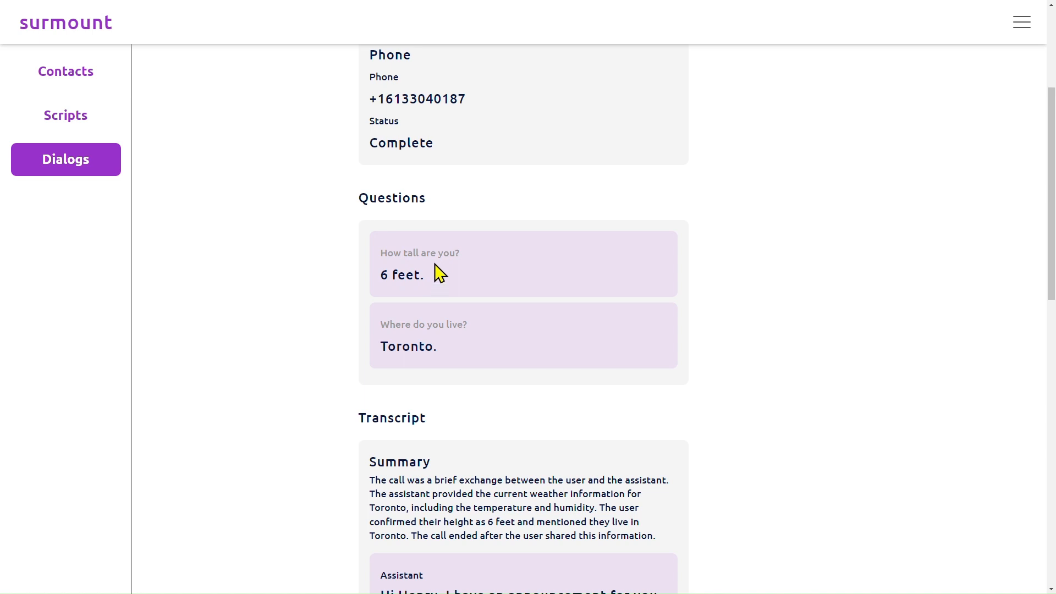
{"action": "scroll", "coordinate": [432, 322], "scroll_direction": "down", "scroll_amount": 1}
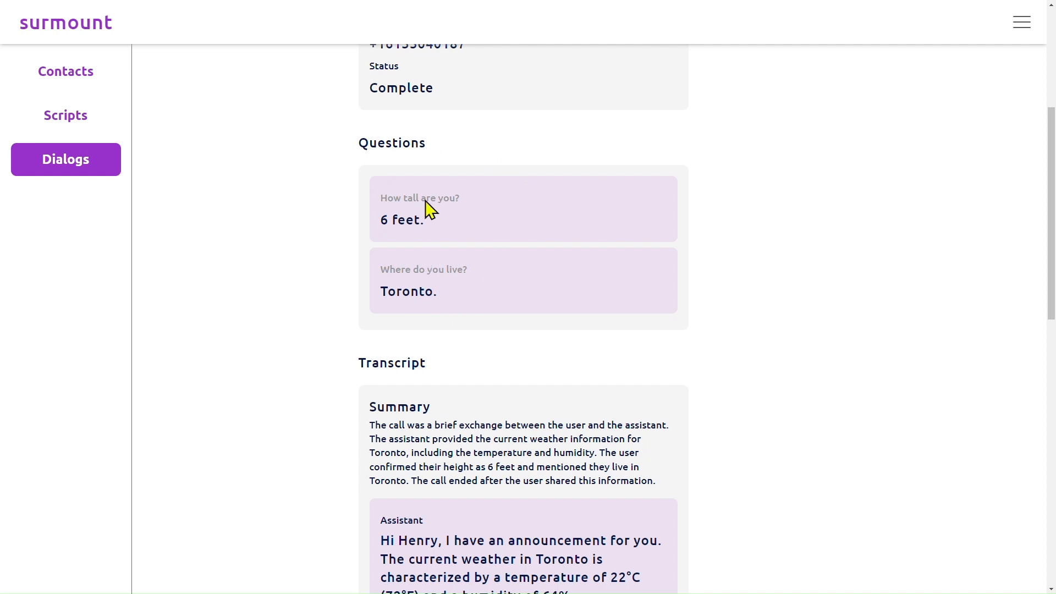
{"action": "scroll", "coordinate": [431, 207], "scroll_direction": "up", "scroll_amount": 2}
{"action": "scroll", "coordinate": [467, 357], "scroll_direction": "down", "scroll_amount": 4}
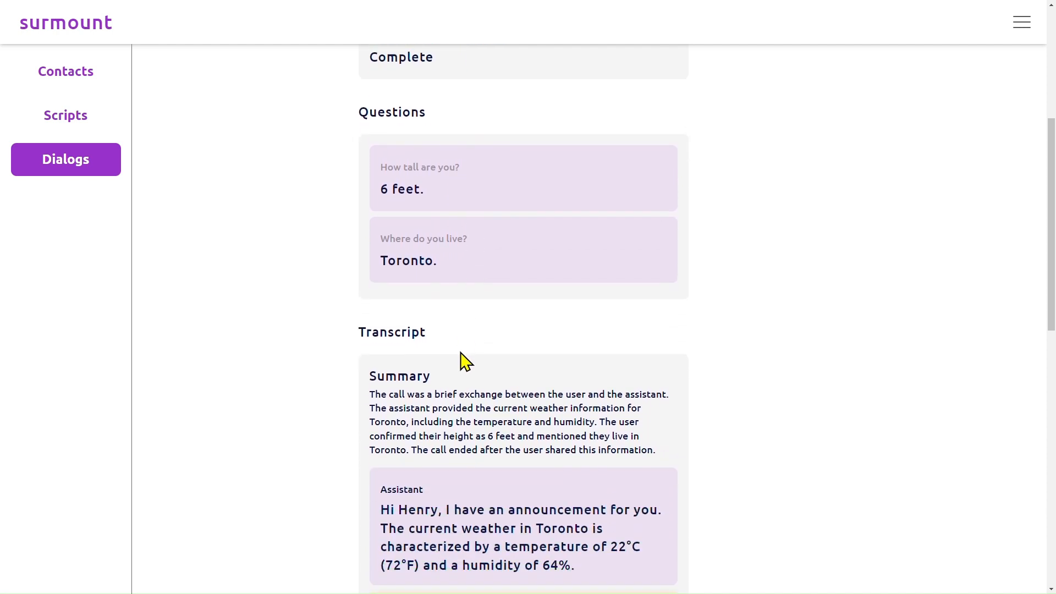
Read through the call summary and the full transcript, then return to the dialog's settings.
{"action": "scroll", "coordinate": [466, 330], "scroll_direction": "down", "scroll_amount": 2}
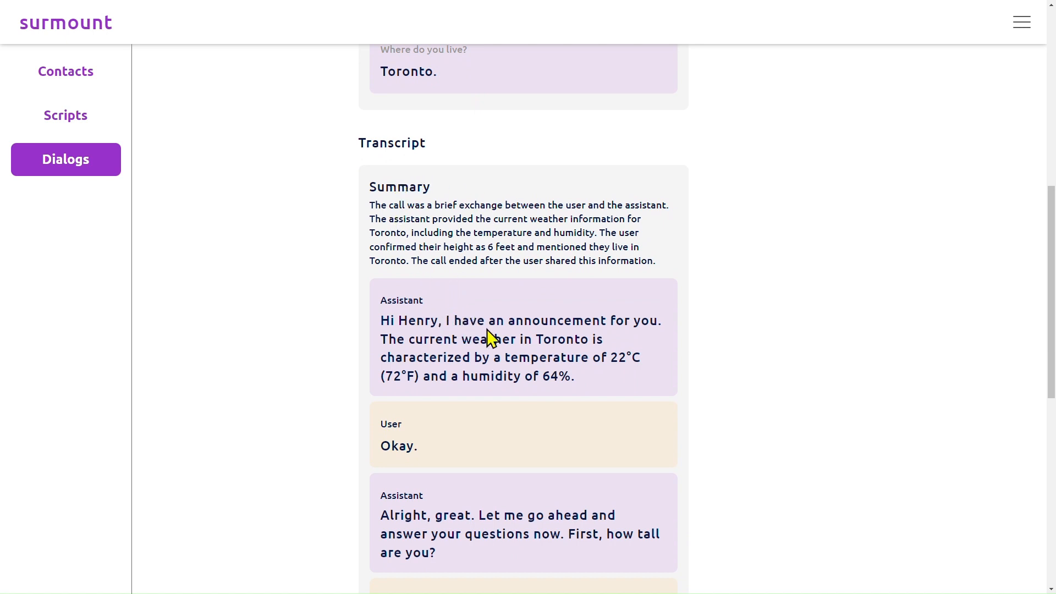
{"action": "scroll", "coordinate": [526, 326], "scroll_direction": "down", "scroll_amount": 1}
{"action": "scroll", "coordinate": [526, 326], "scroll_direction": "down", "scroll_amount": 3}
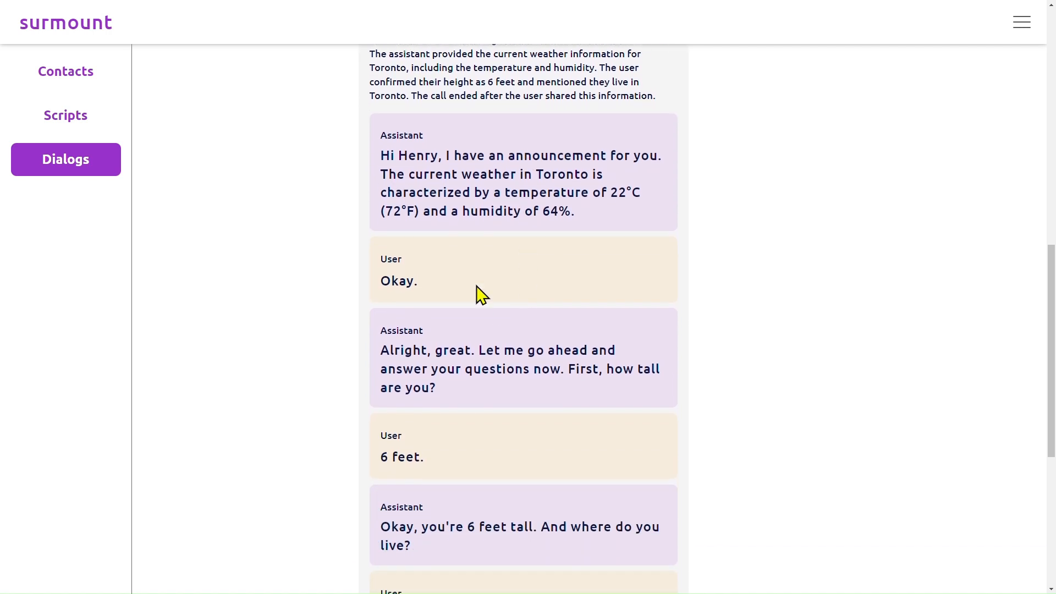
{"action": "scroll", "coordinate": [407, 266], "scroll_direction": "down", "scroll_amount": 3}
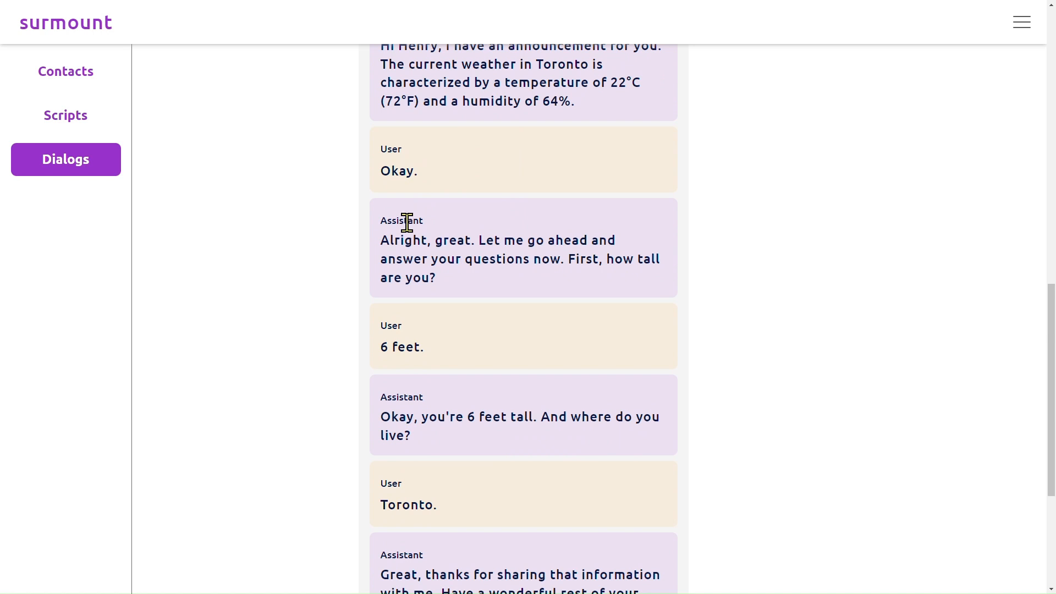
{"action": "scroll", "coordinate": [523, 405], "scroll_direction": "down", "scroll_amount": 5}
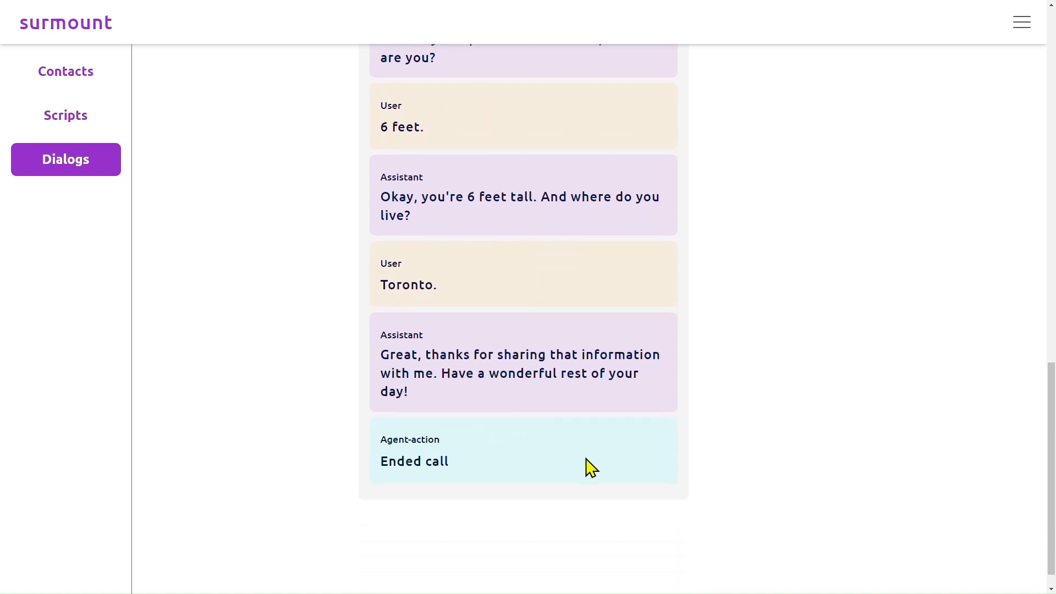
{"action": "scroll", "coordinate": [563, 455], "scroll_direction": "up", "scroll_amount": 4}
{"action": "scroll", "coordinate": [567, 460], "scroll_direction": "down", "scroll_amount": 5}
{"action": "scroll", "coordinate": [561, 462], "scroll_direction": "up", "scroll_amount": 12}
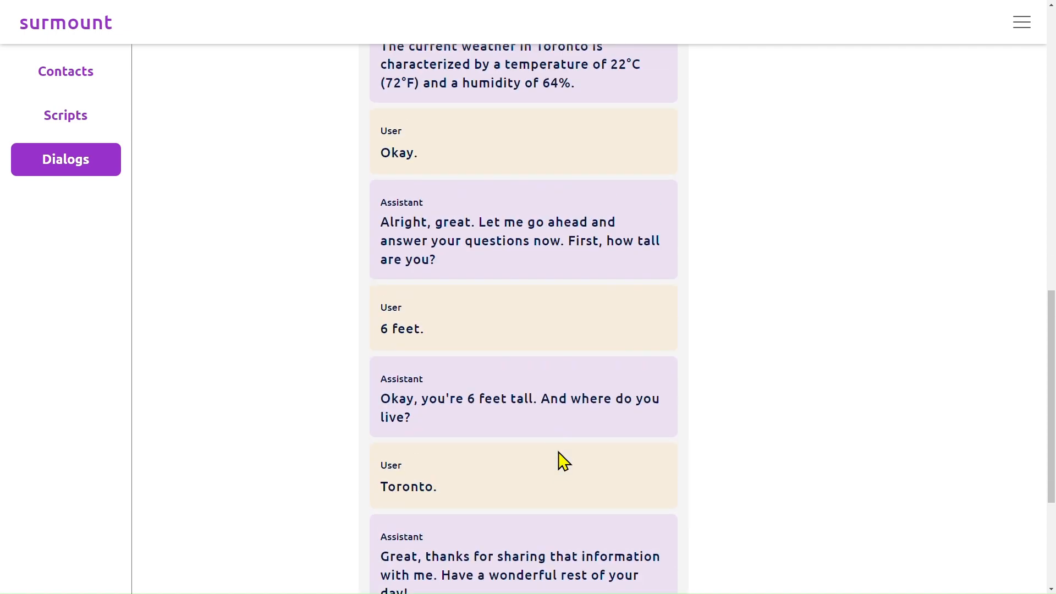
{"action": "scroll", "coordinate": [563, 462], "scroll_direction": "up", "scroll_amount": 3}
{"action": "scroll", "coordinate": [566, 462], "scroll_direction": "down", "scroll_amount": 3}
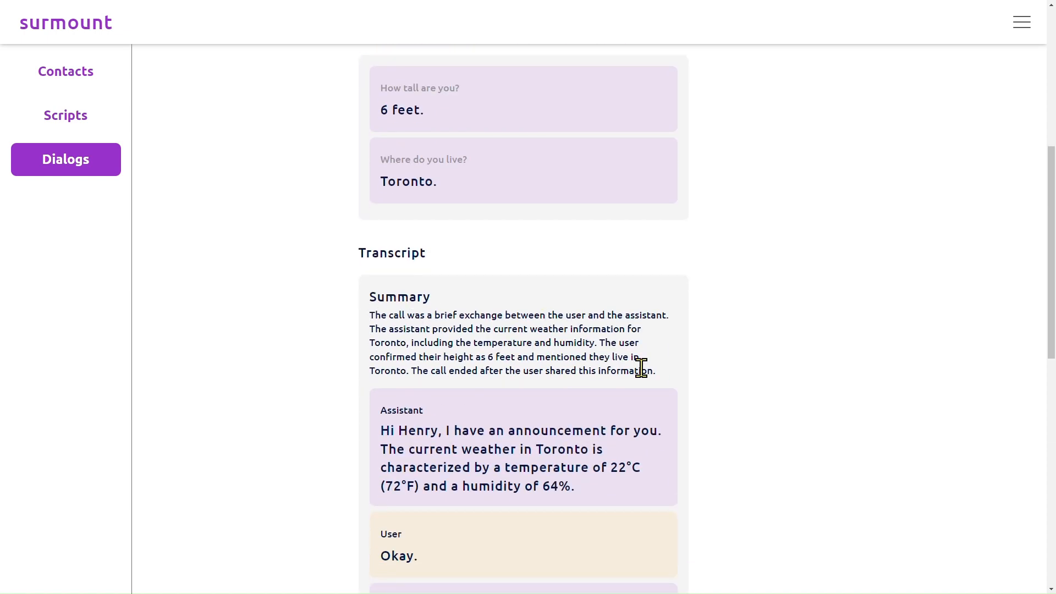
{"action": "scroll", "coordinate": [760, 214], "scroll_direction": "up", "scroll_amount": 5}
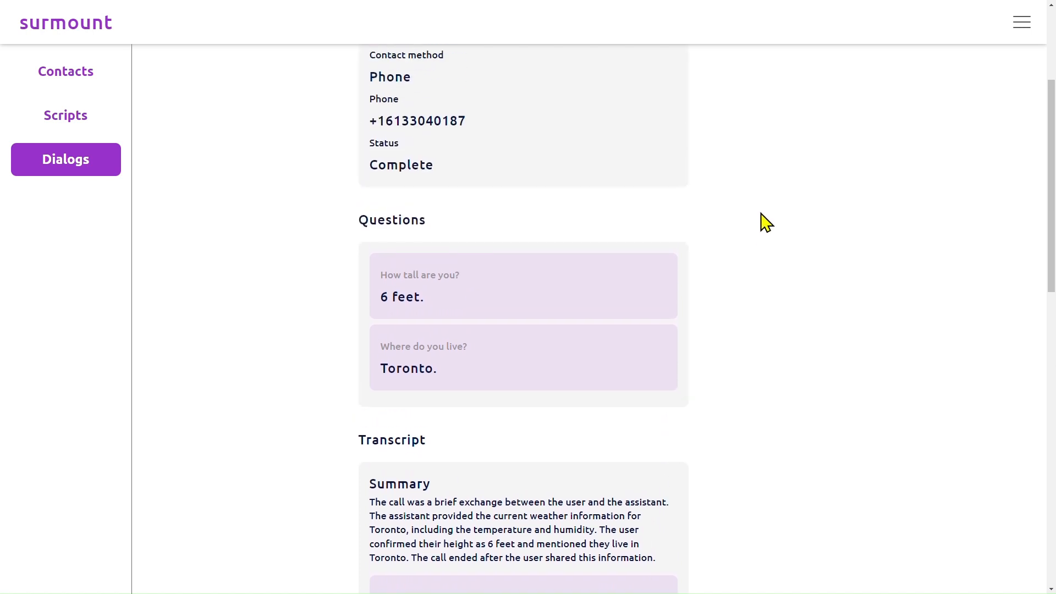
{"action": "scroll", "coordinate": [766, 223], "scroll_direction": "up", "scroll_amount": 2}
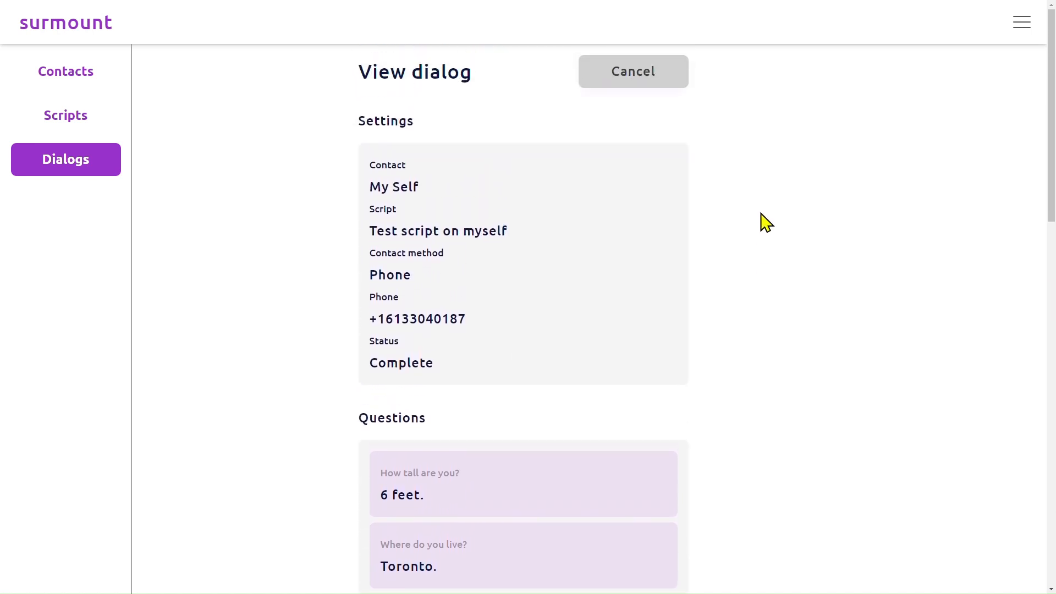